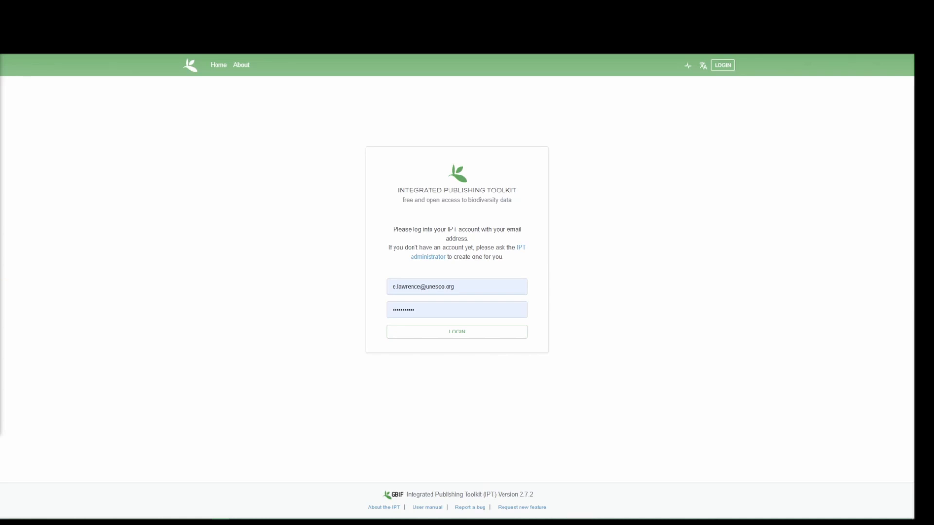
# Log in with the prefilled account credentials and open the list of resources available to manage.
pyautogui.click(483, 248)
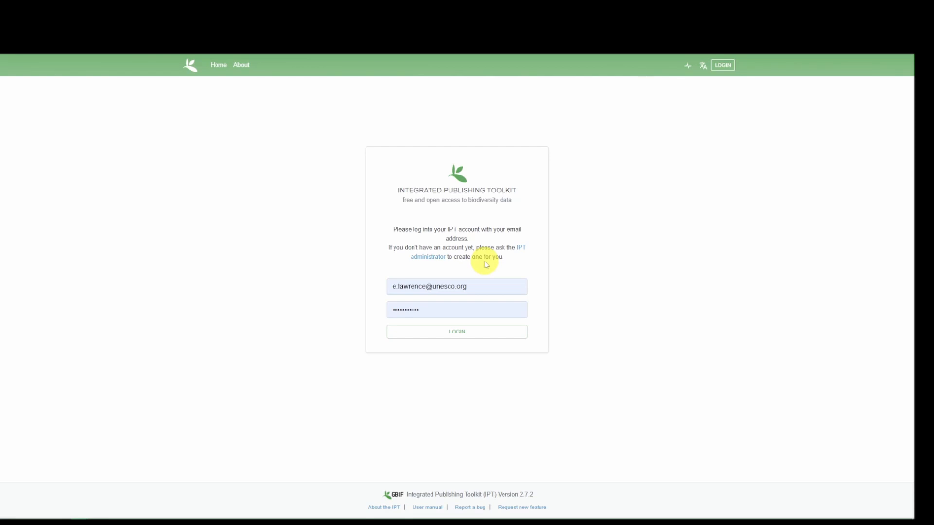
pyautogui.click(467, 337)
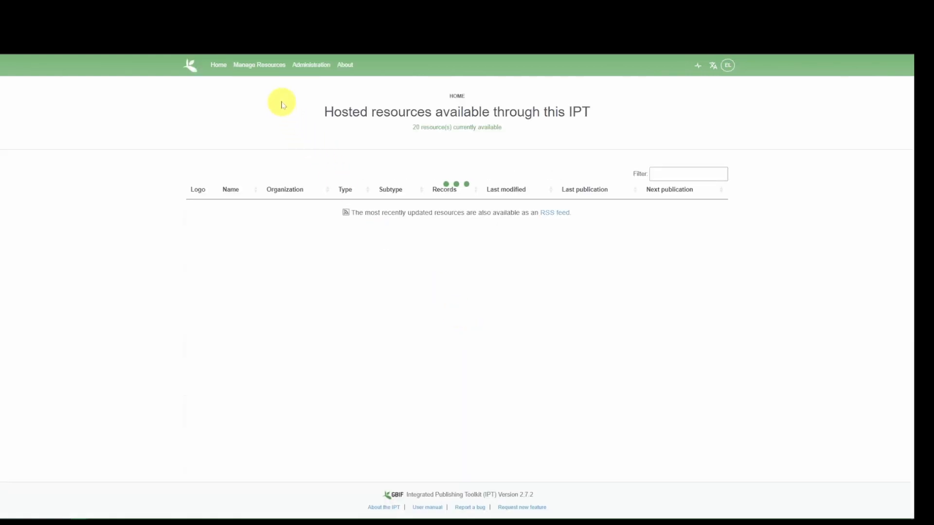
pyautogui.click(240, 65)
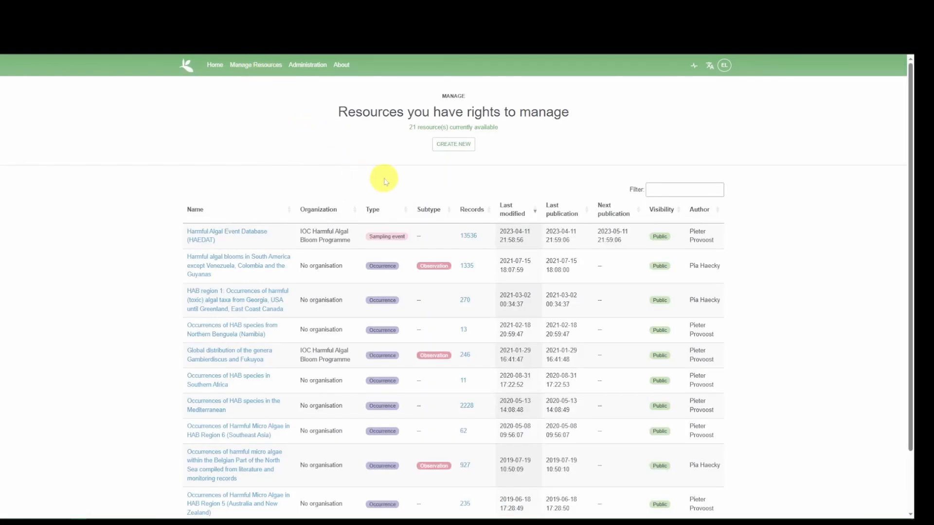
# Create a new resource with the shortname training_test and the type Sampling event.
pyautogui.click(459, 151)
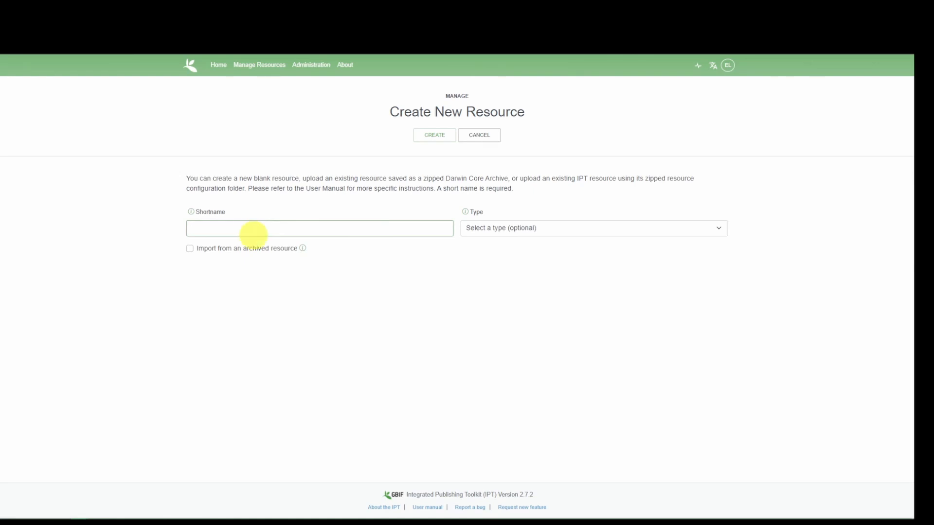
pyautogui.write('tra')
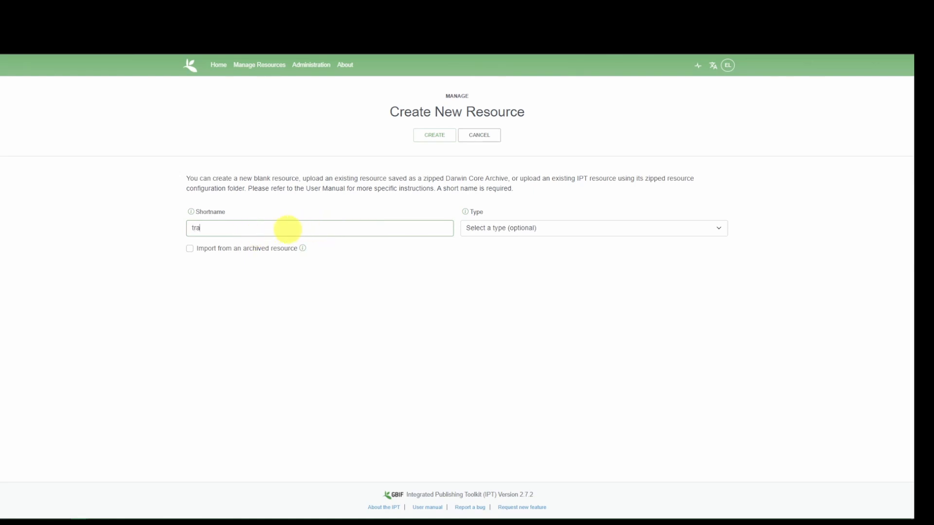
pyautogui.write('ining_test')
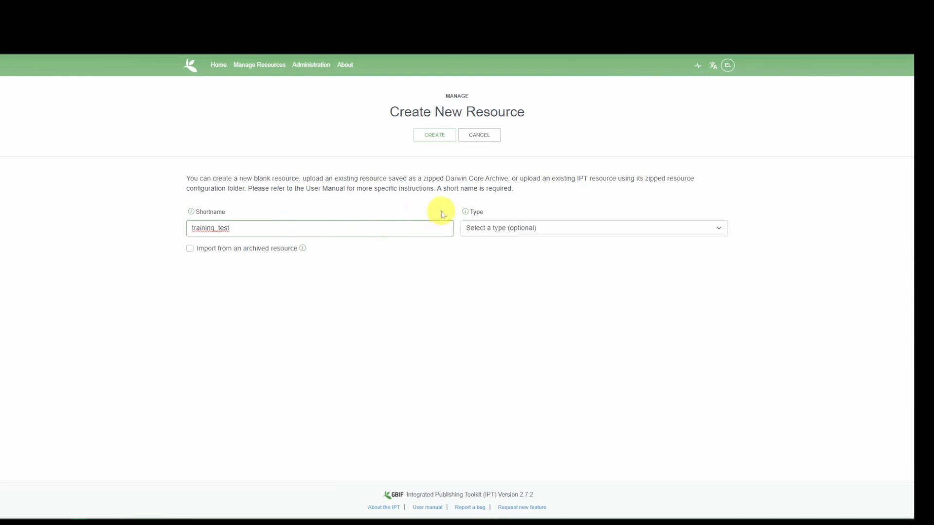
pyautogui.click(495, 228)
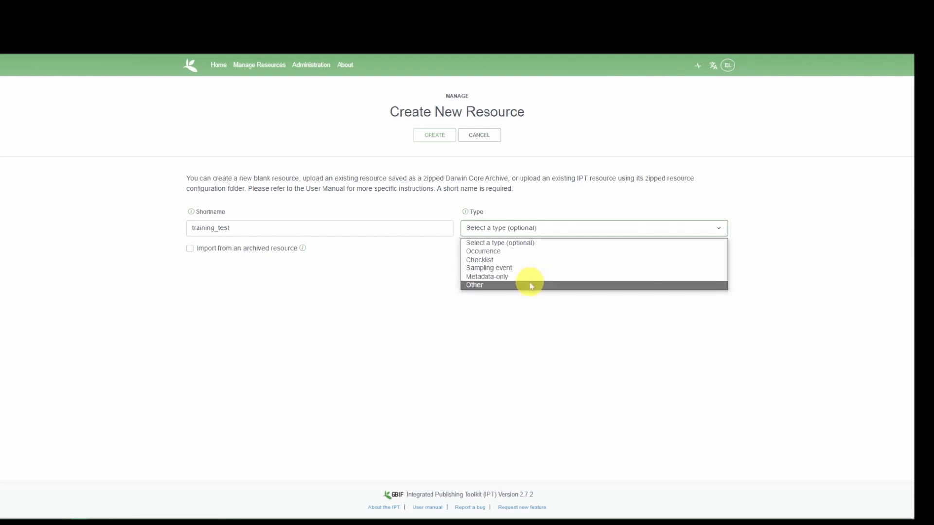
pyautogui.click(537, 269)
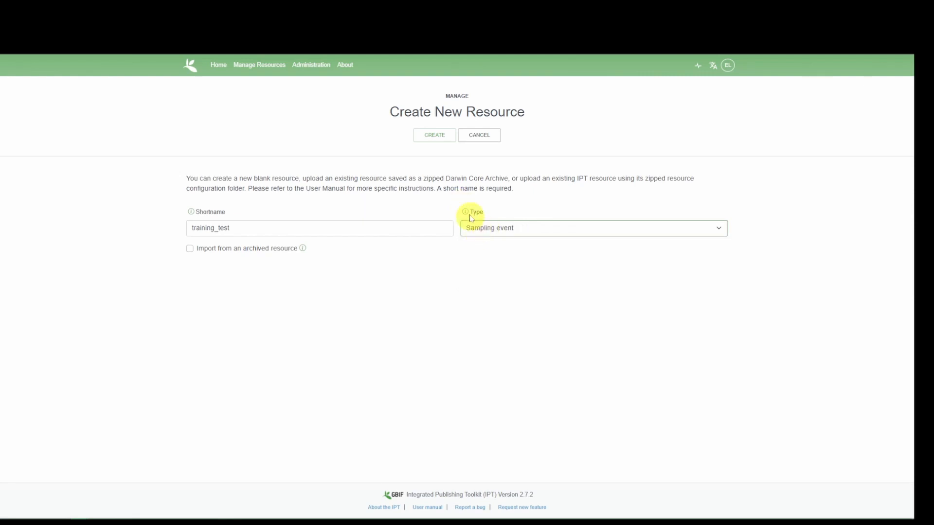
pyautogui.click(435, 135)
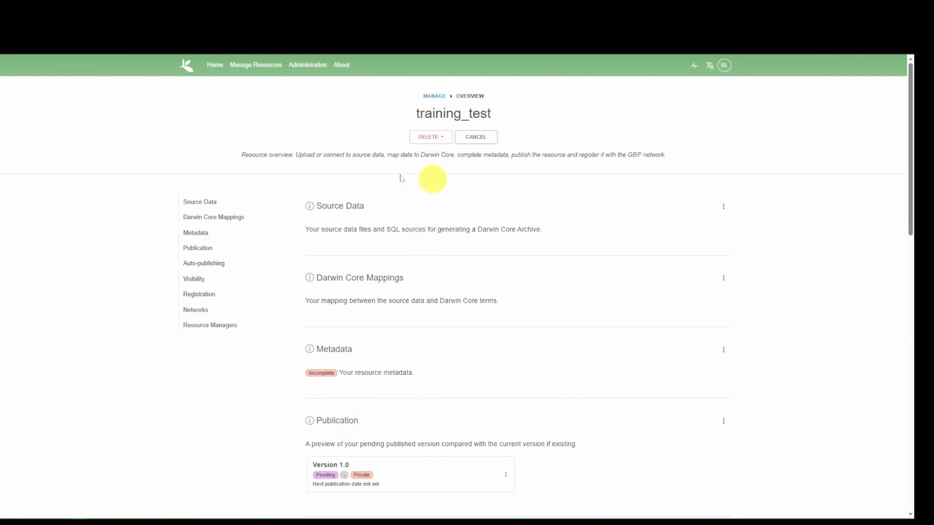
# Add the file Example_event.csv as source data for the training_test resource.
pyautogui.click(723, 210)
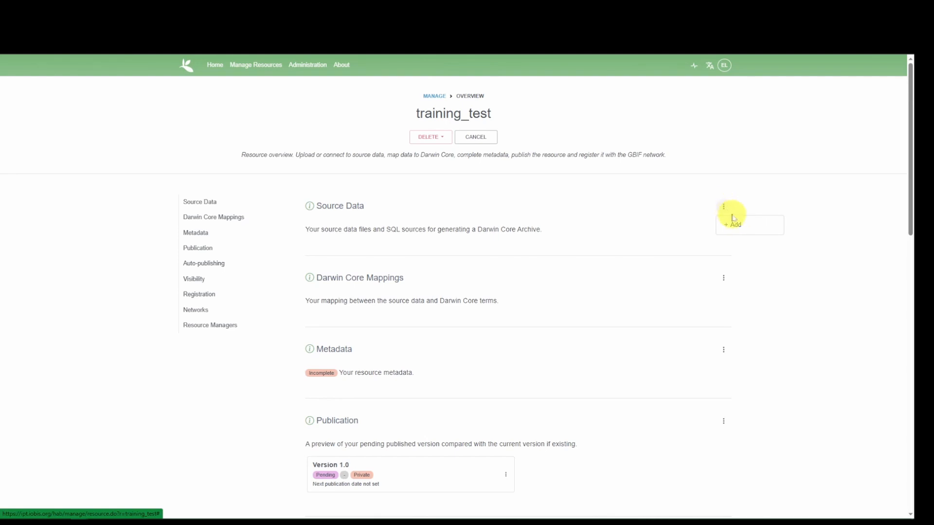
pyautogui.click(736, 225)
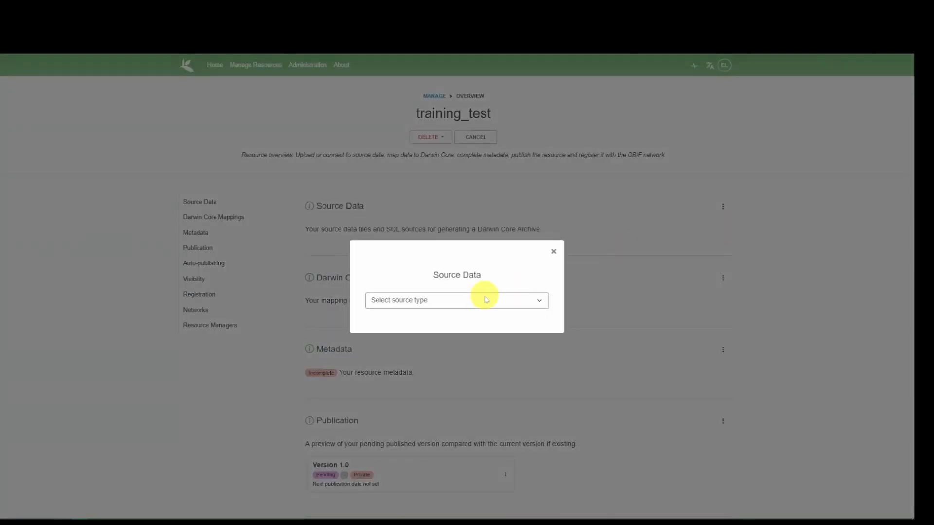
pyautogui.click(469, 302)
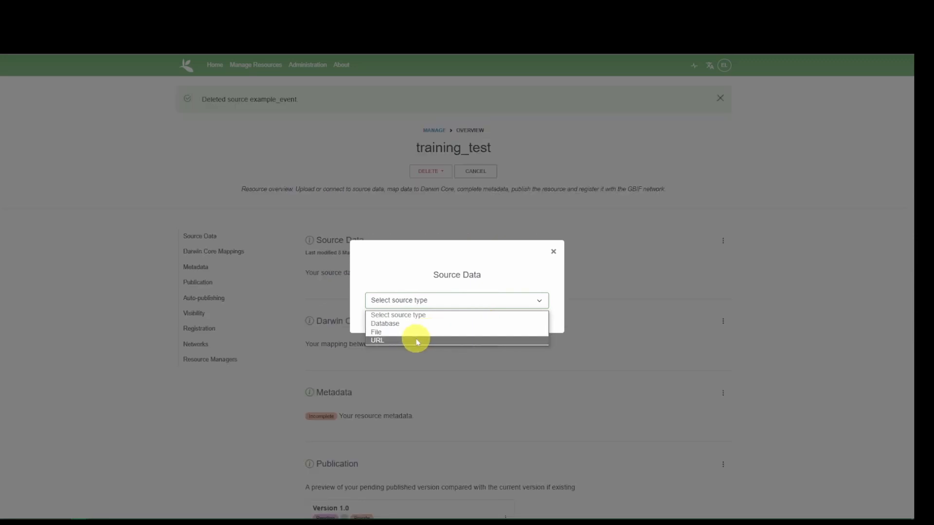
pyautogui.click(417, 332)
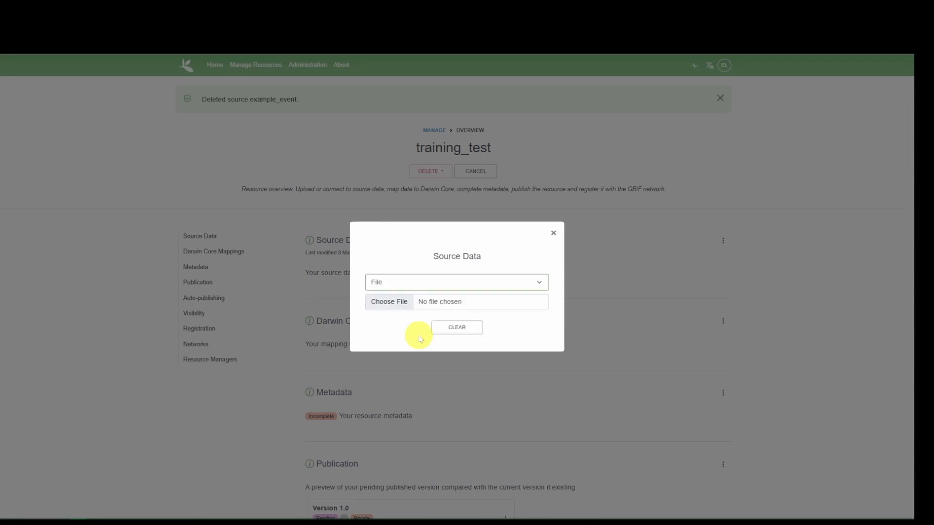
pyautogui.click(441, 302)
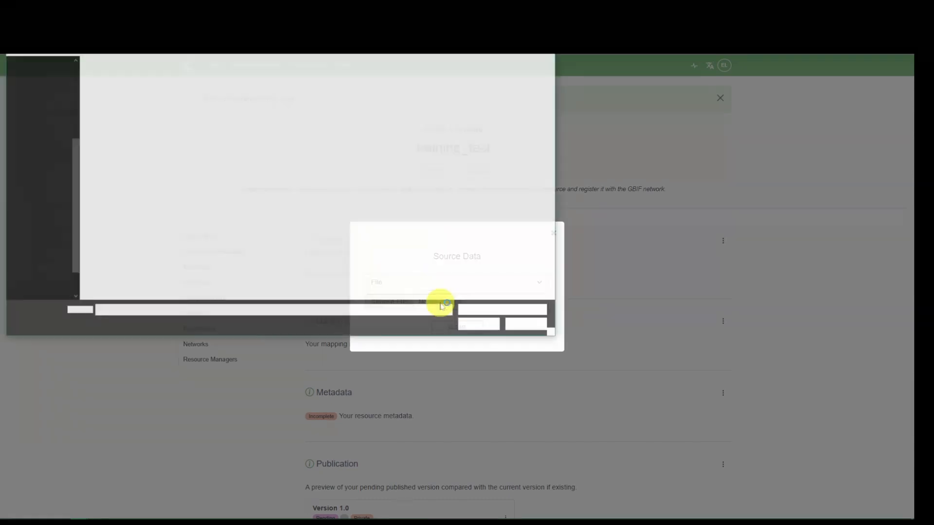
pyautogui.click(143, 105)
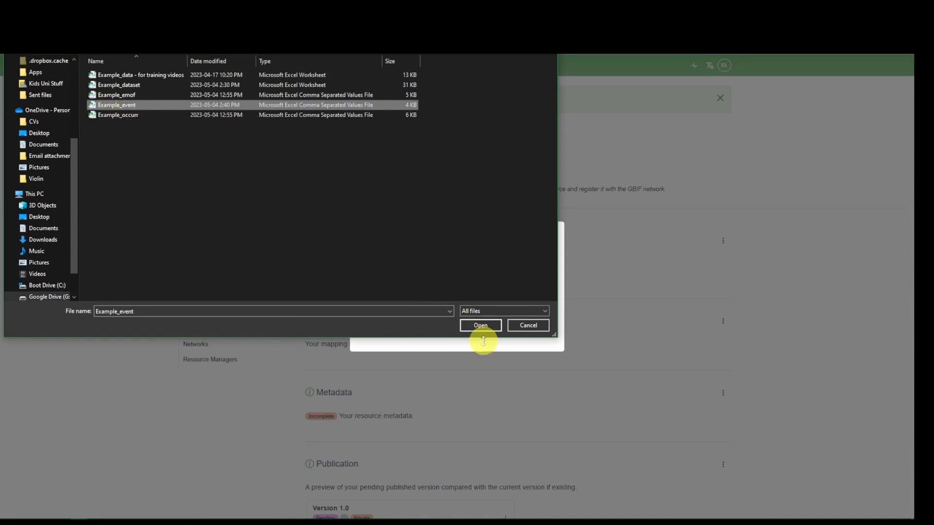
pyautogui.click(480, 326)
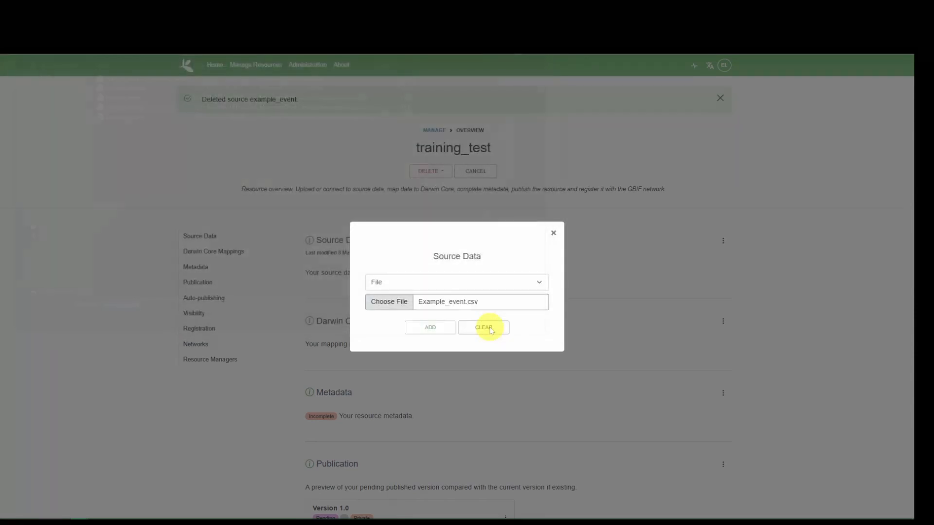
pyautogui.click(418, 331)
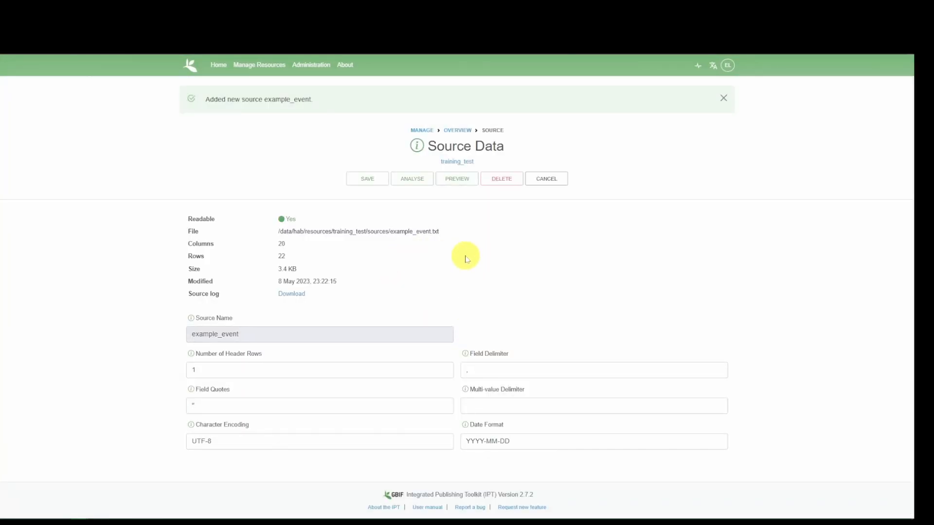
# Preview the example_event source data, close the preview, and save the source settings.
pyautogui.click(332, 361)
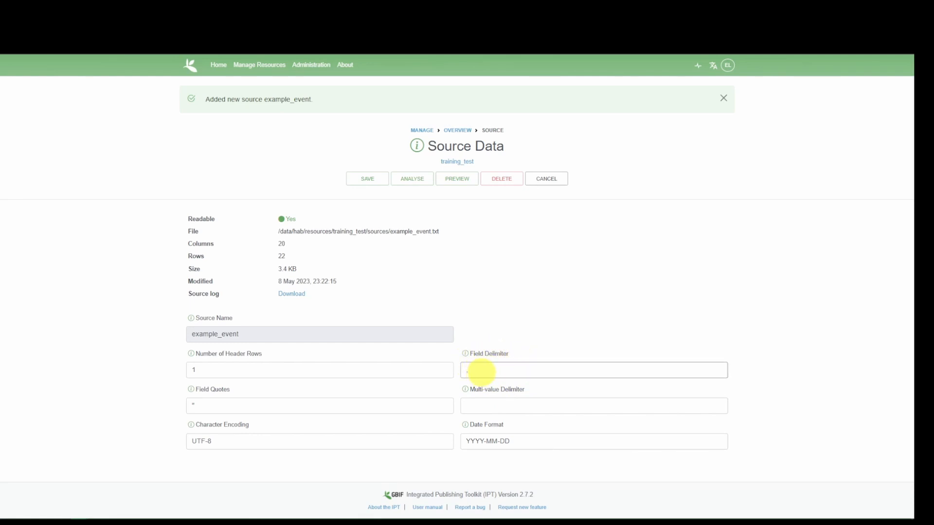
pyautogui.click(452, 180)
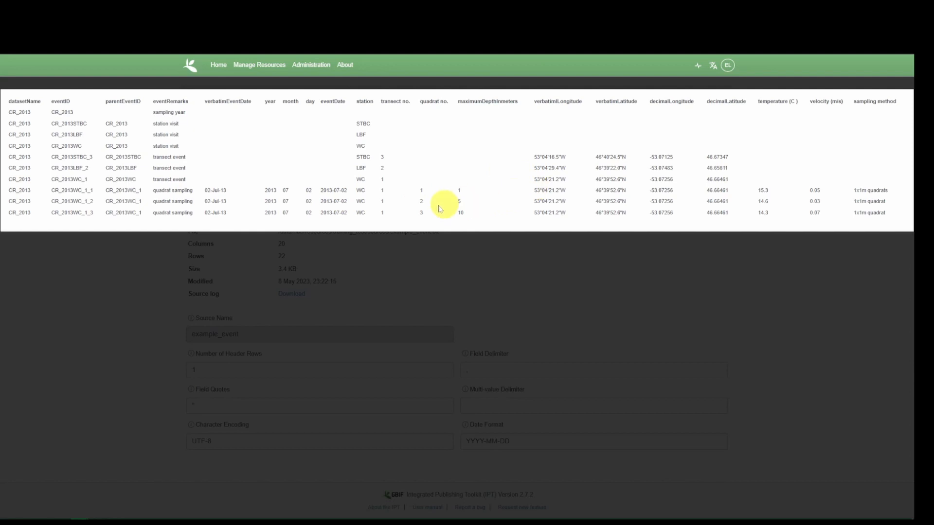
pyautogui.press('Escape')
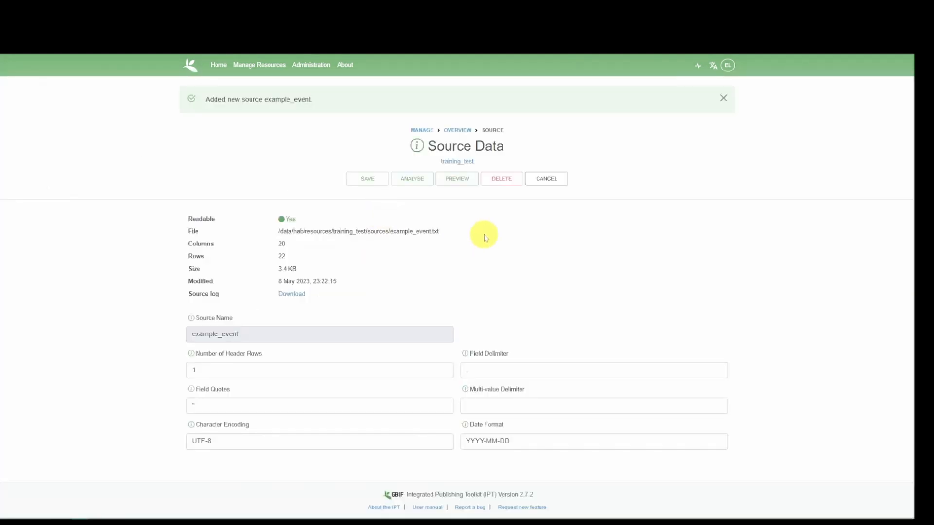
pyautogui.click(368, 180)
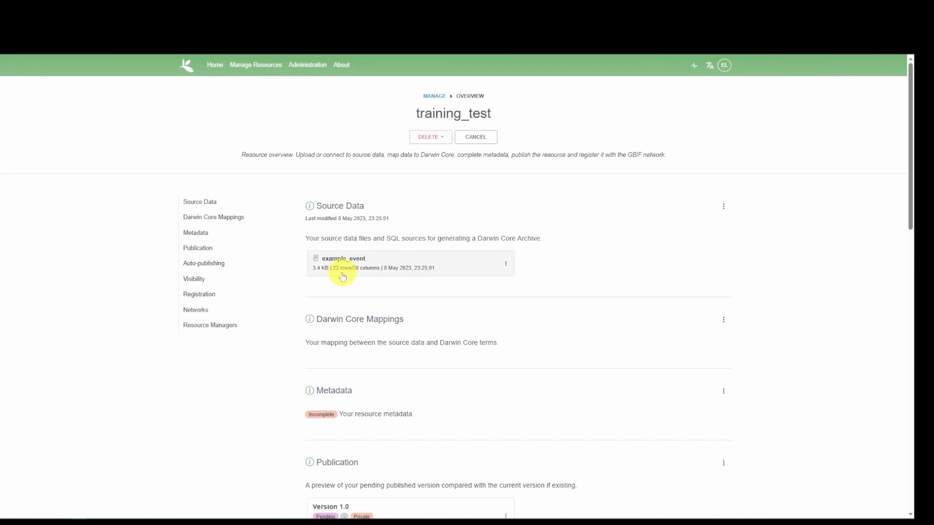
# Add the Example_occurr CSV file as another source data file for the resource.
pyautogui.click(725, 208)
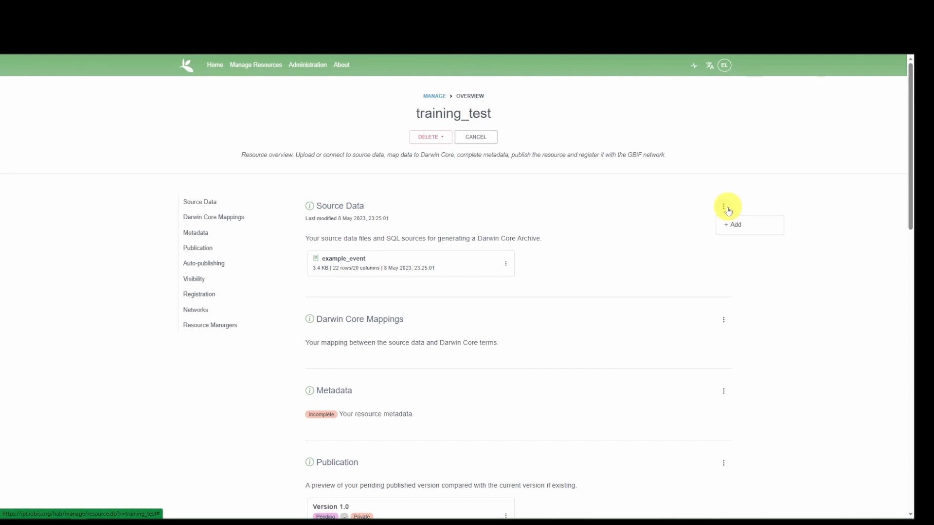
pyautogui.click(737, 231)
pyautogui.click(433, 301)
pyautogui.click(422, 332)
pyautogui.click(445, 301)
pyautogui.click(144, 121)
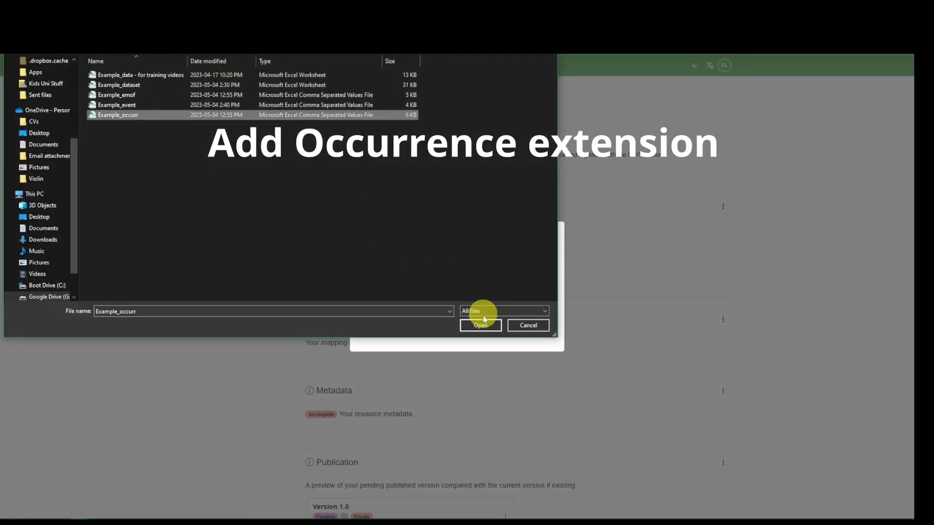
pyautogui.click(481, 325)
pyautogui.click(433, 329)
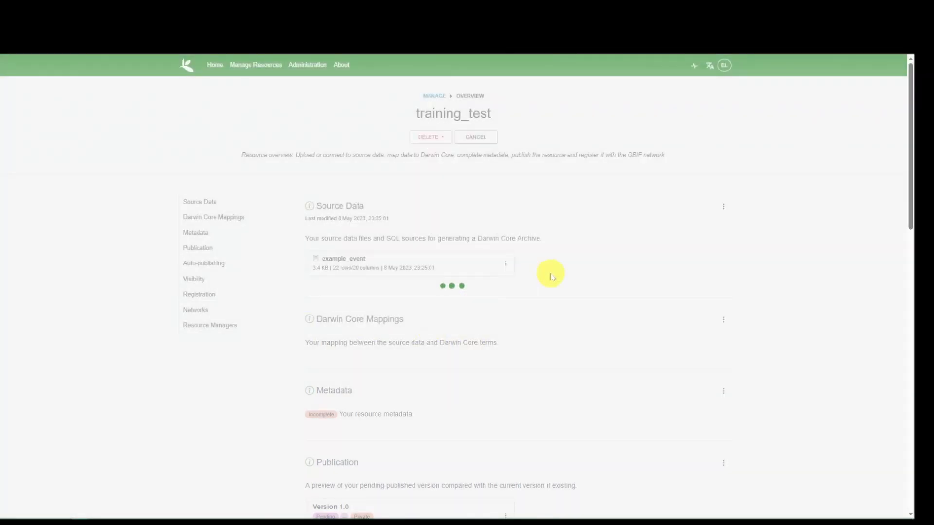
# Preview the example_occurr source data, close the preview, and save the source settings.
pyautogui.click(459, 180)
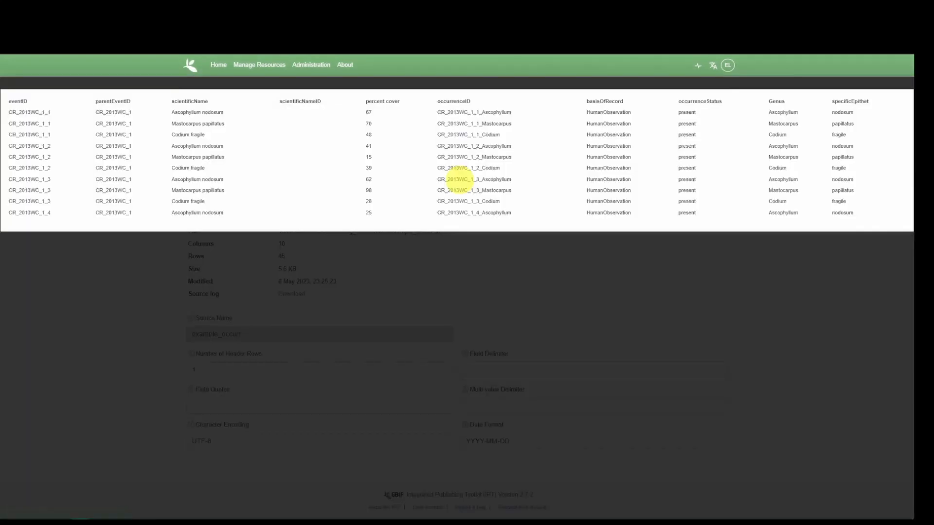
pyautogui.click(718, 284)
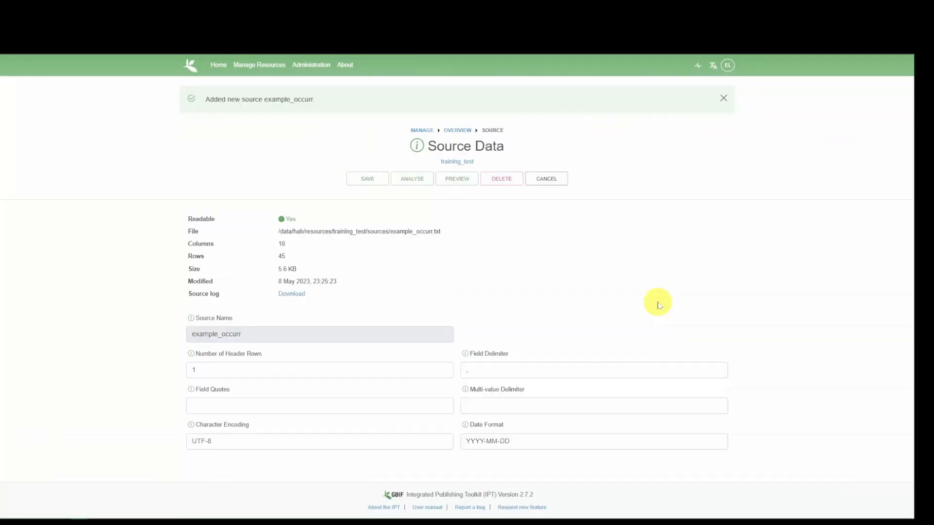
pyautogui.click(361, 181)
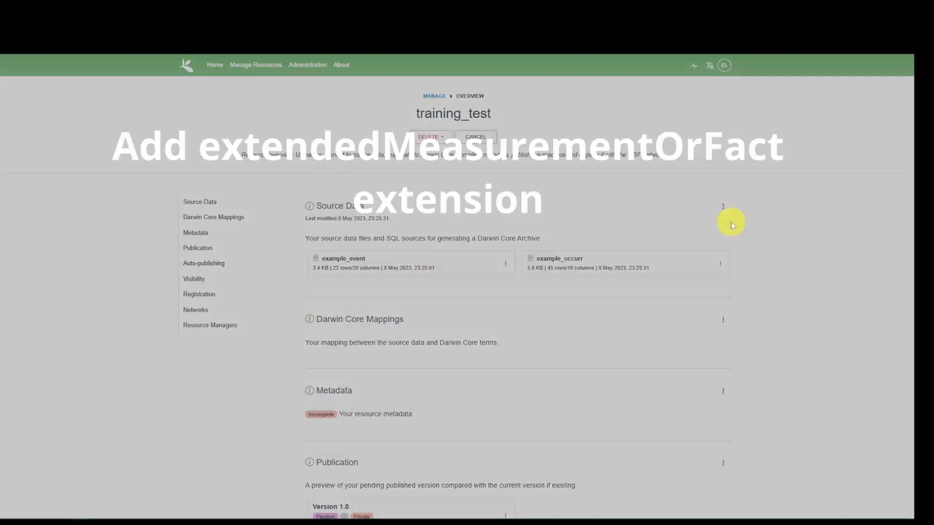
# Add the Example_emof CSV file as a further source data file for the resource.
pyautogui.click(723, 206)
pyautogui.click(466, 298)
pyautogui.click(416, 334)
pyautogui.click(432, 302)
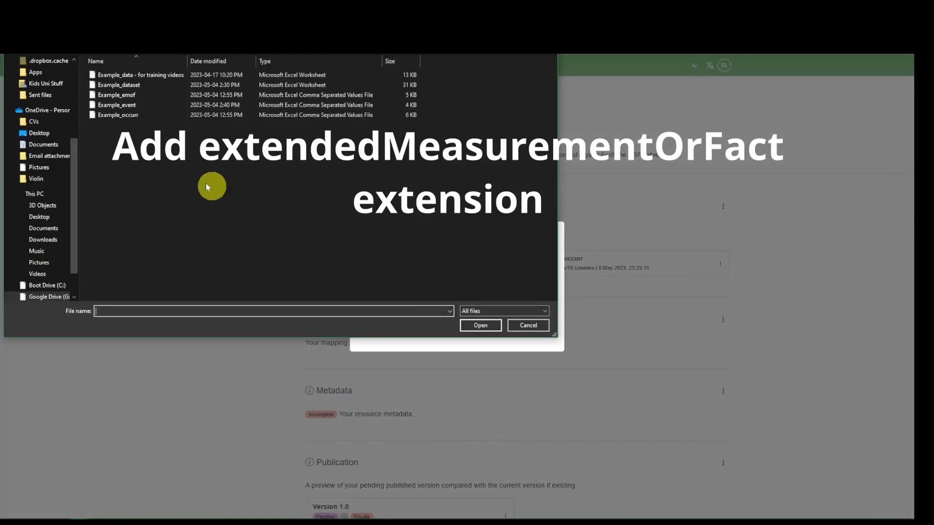
pyautogui.click(217, 117)
pyautogui.click(486, 327)
pyautogui.click(428, 327)
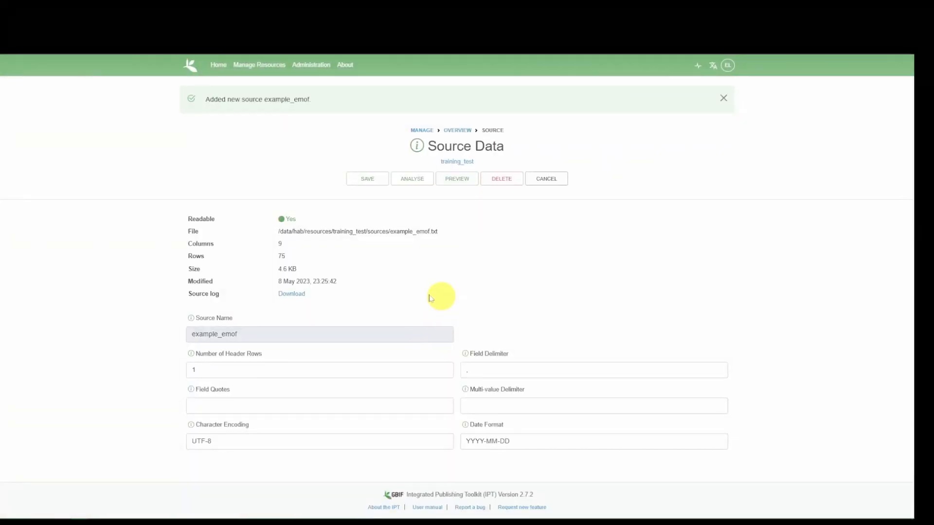
# Preview the example_emof source data, close the preview, and save the source settings.
pyautogui.click(454, 179)
pyautogui.click(635, 290)
pyautogui.click(367, 180)
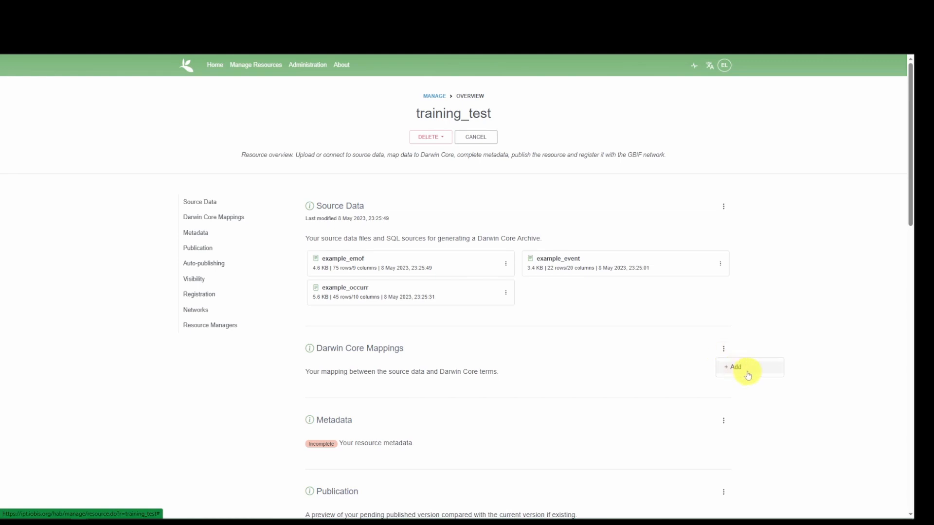
# Add a Darwin Core Event mapping to the resource with example_event as its source, and save the selection.
pyautogui.click(744, 370)
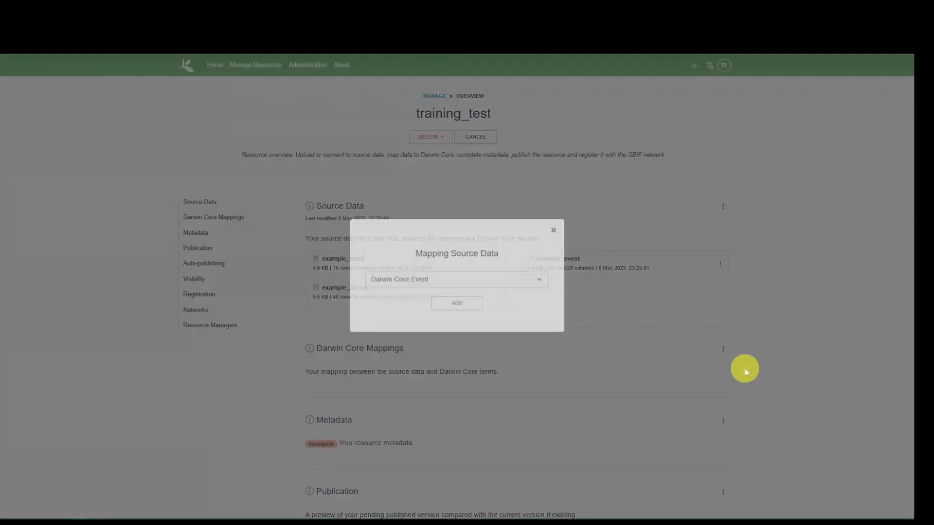
pyautogui.click(522, 296)
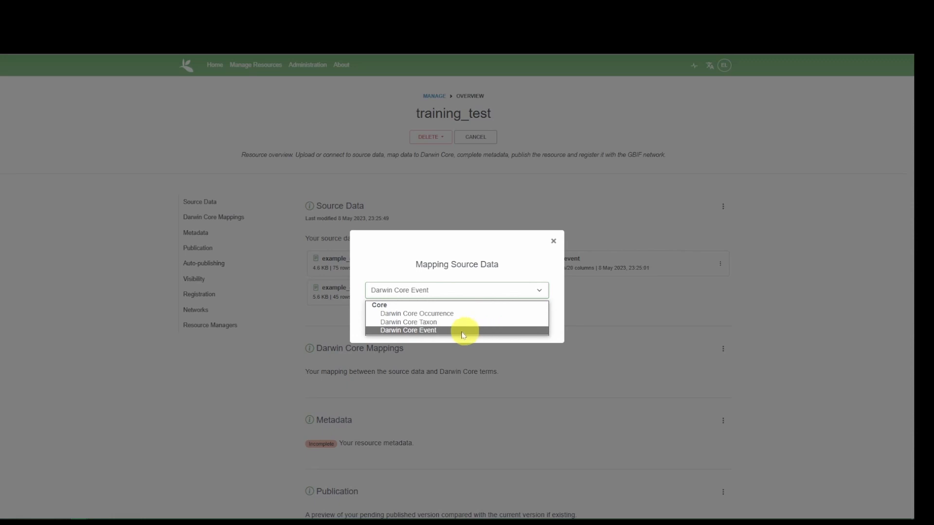
pyautogui.click(422, 335)
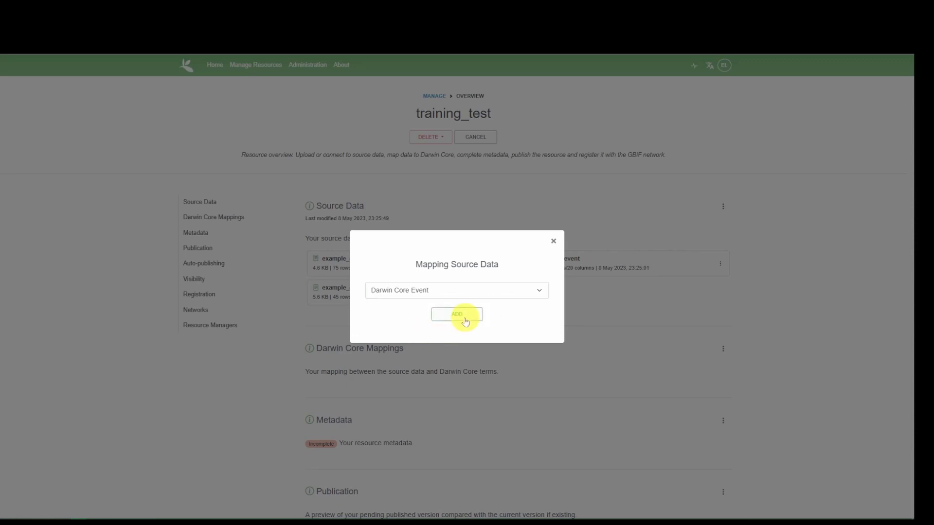
pyautogui.click(465, 321)
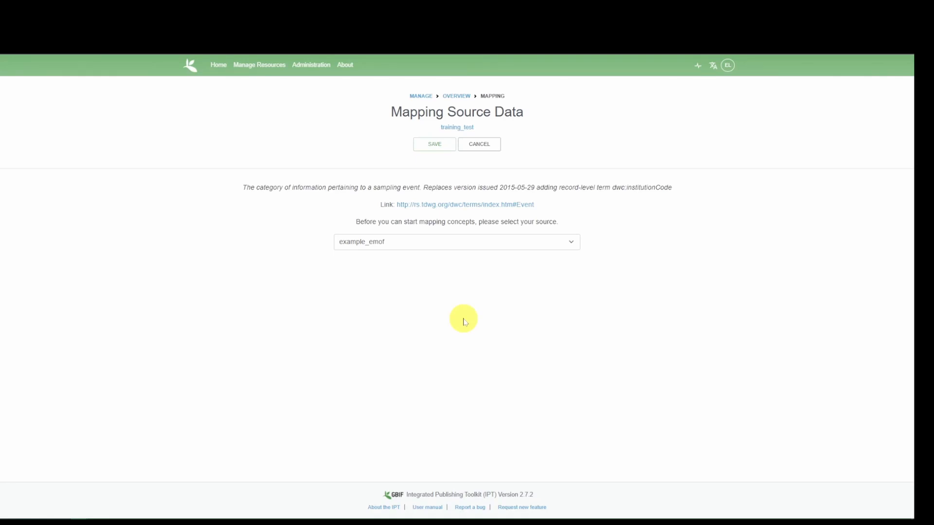
pyautogui.click(477, 242)
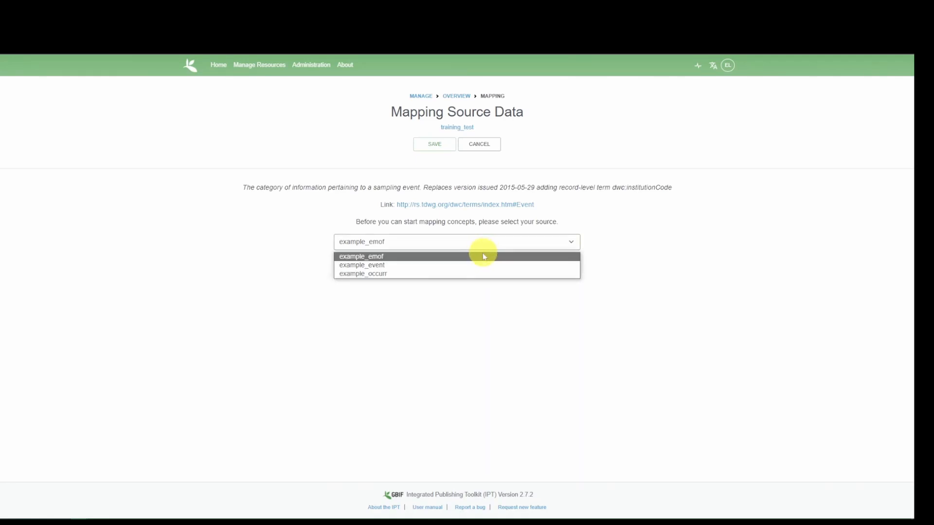
pyautogui.click(350, 267)
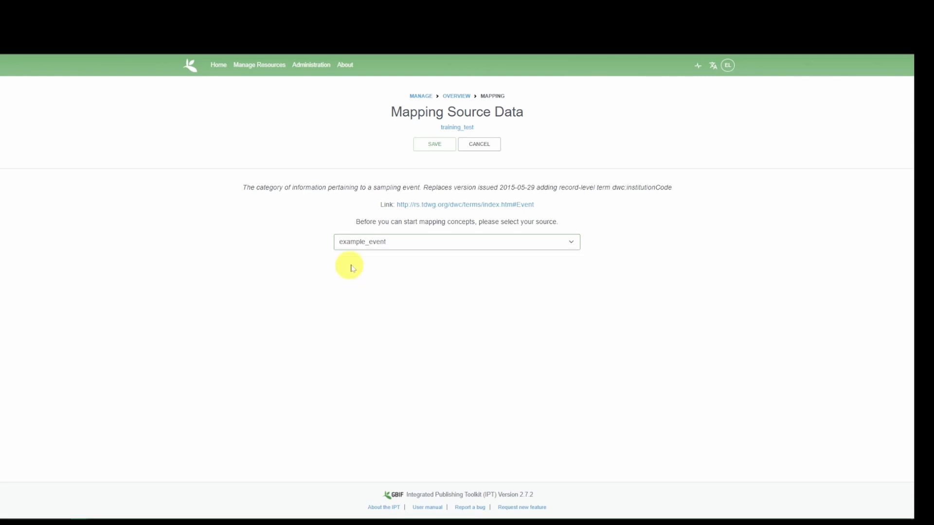
pyautogui.click(423, 148)
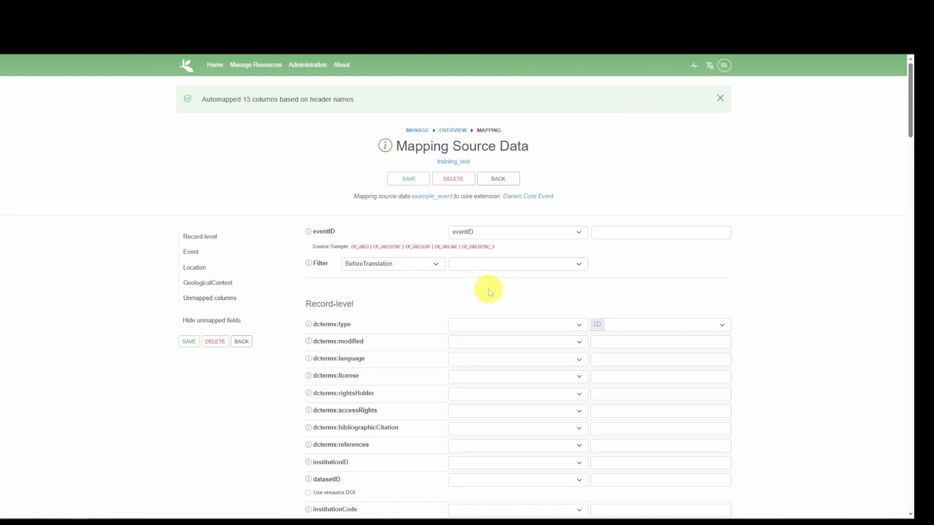
# Review the automapped fields of the event mapping from Record-level through GeologicalContext, including the list of unmapped source columns.
pyautogui.scroll(-1, 492, 287)
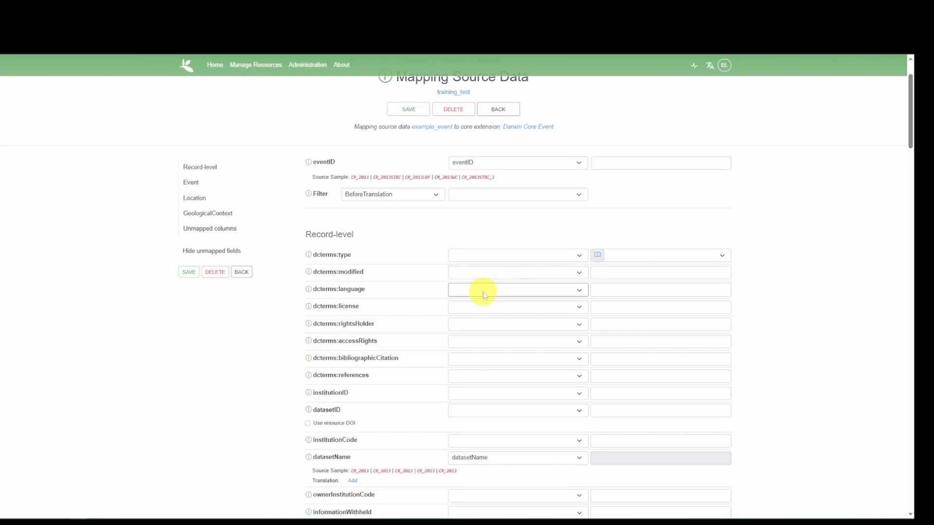
pyautogui.scroll(-3, 506, 279)
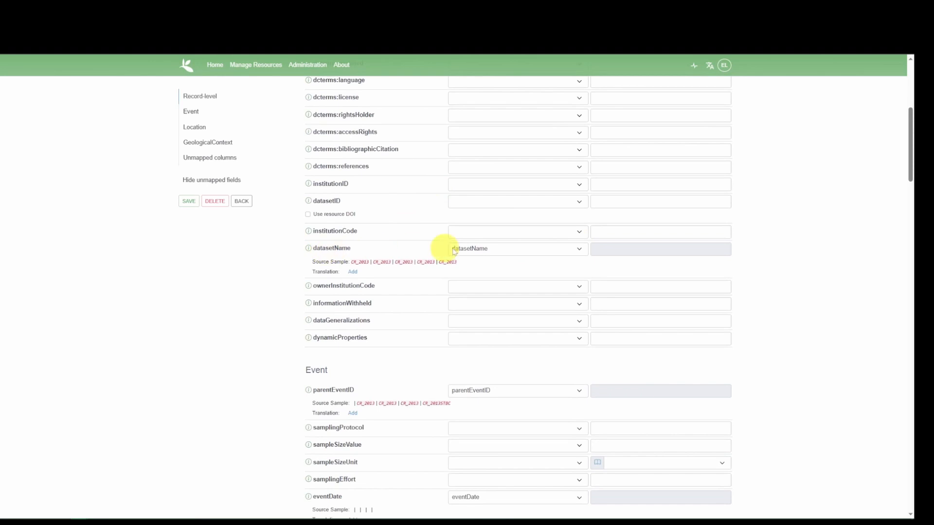
pyautogui.scroll(-1, 344, 390)
pyautogui.scroll(-1, 360, 370)
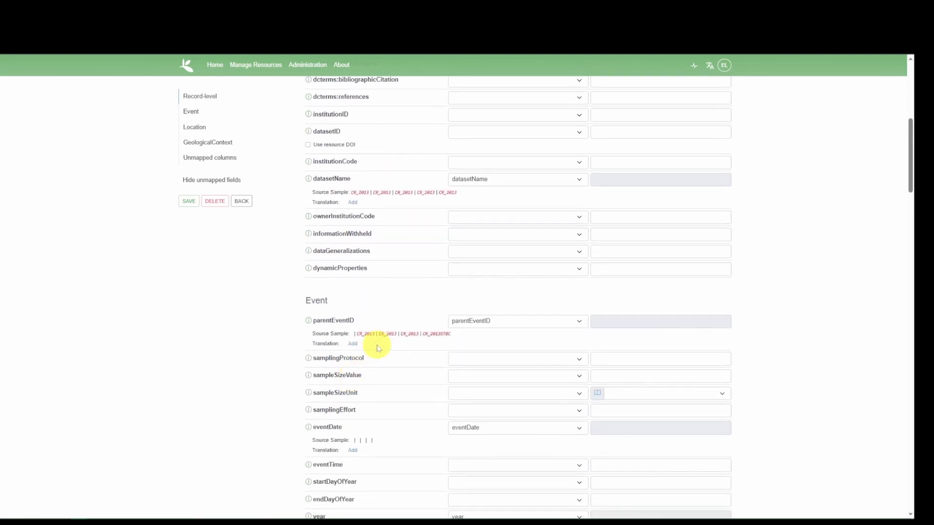
pyautogui.scroll(-3, 380, 347)
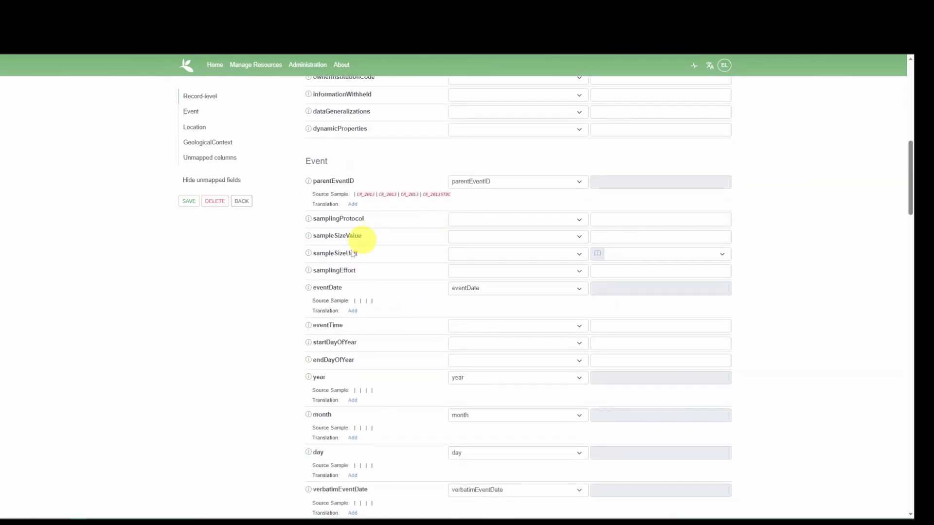
pyautogui.scroll(-2, 346, 277)
pyautogui.scroll(-4, 367, 258)
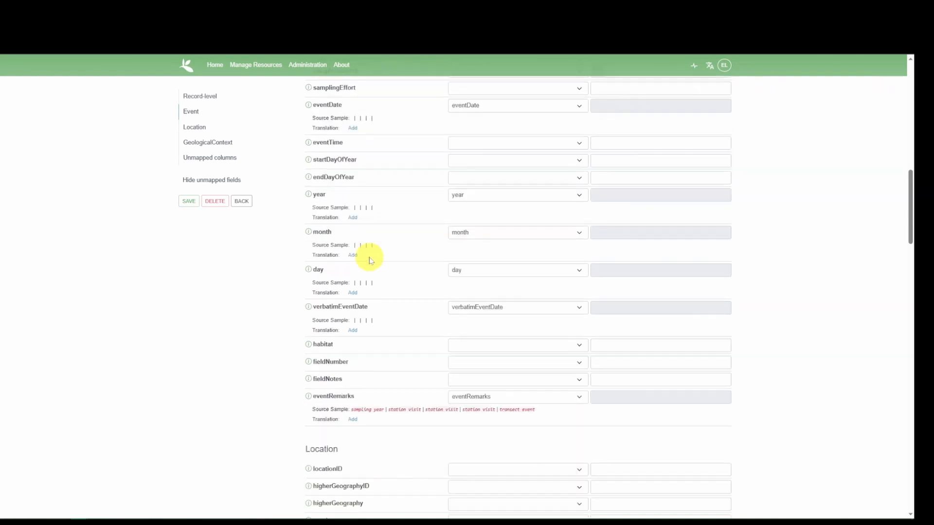
pyautogui.scroll(-15, 369, 258)
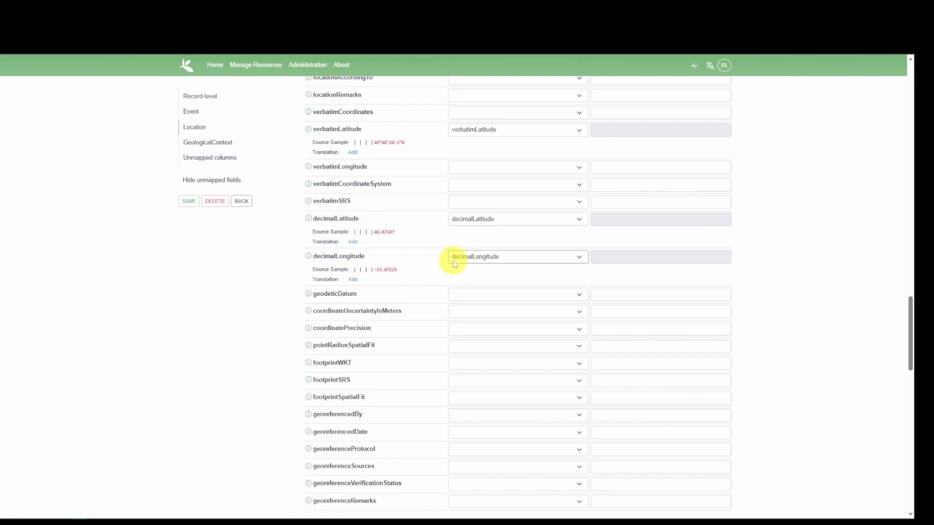
pyautogui.scroll(-7, 414, 272)
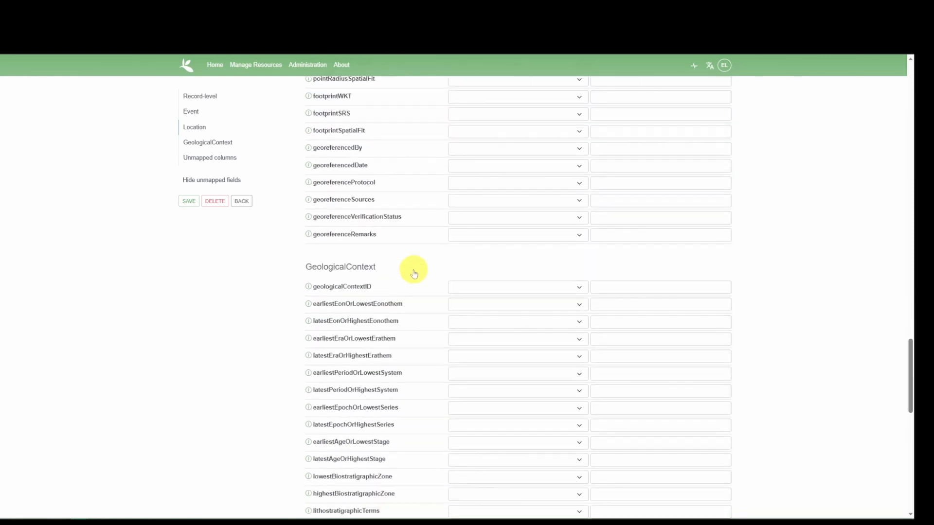
pyautogui.scroll(-3, 381, 272)
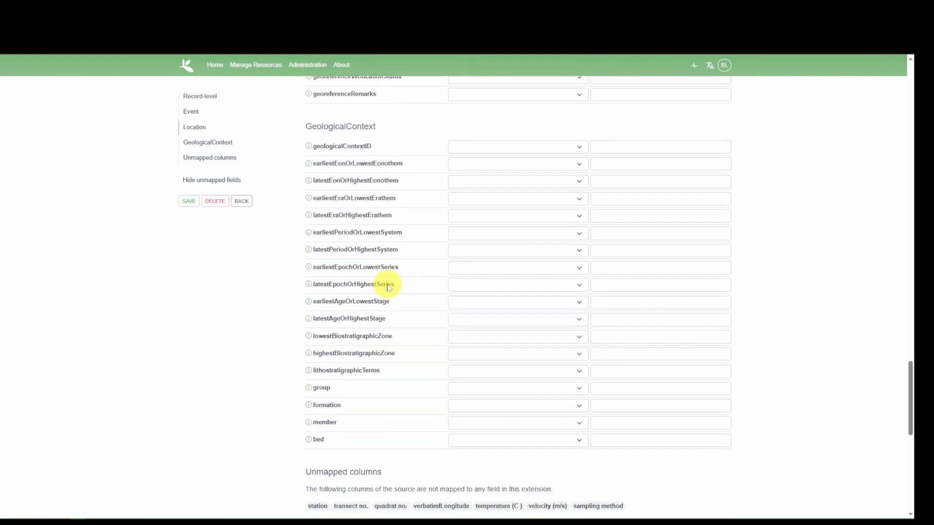
pyautogui.scroll(-3, 375, 236)
pyautogui.scroll(2, 375, 238)
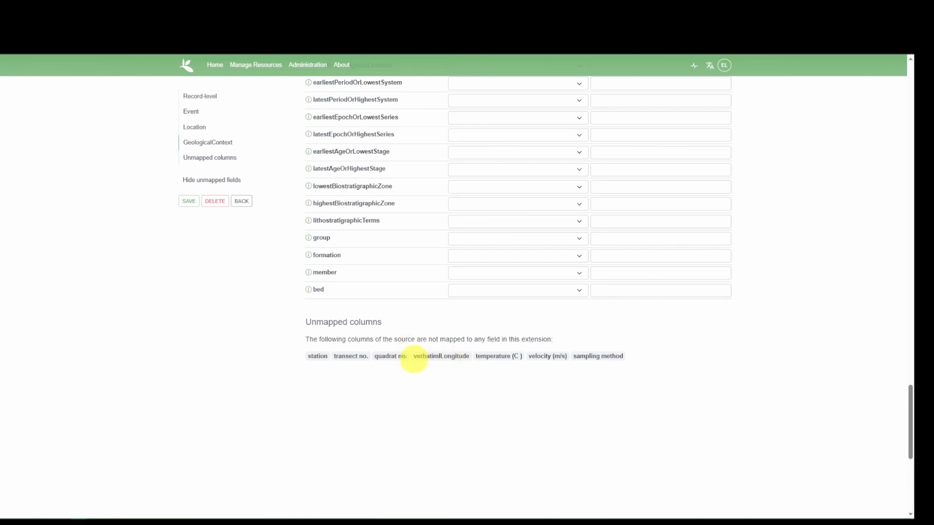
pyautogui.doubleClick(427, 356)
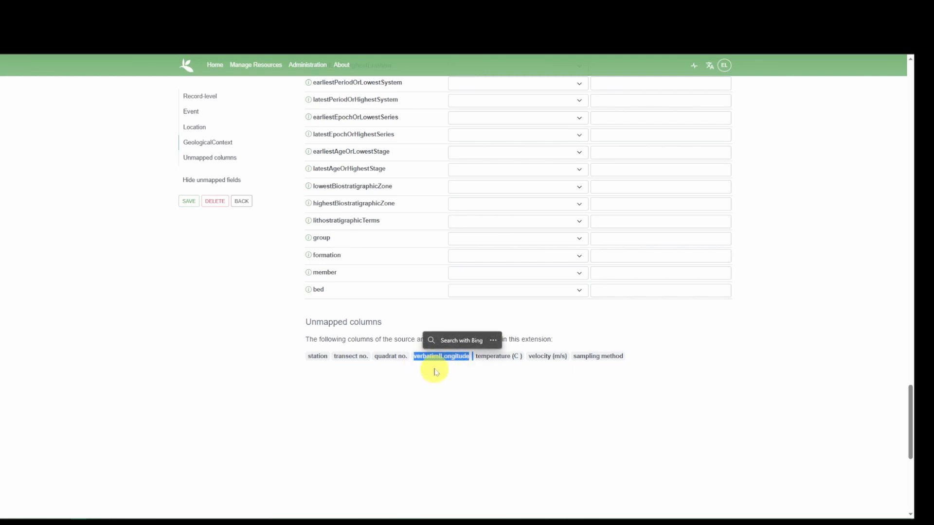
pyautogui.click(435, 357)
# Map the verbatimLongitude term in the Location section to the source column verbatimlLongitude.
pyautogui.scroll(15, 480, 316)
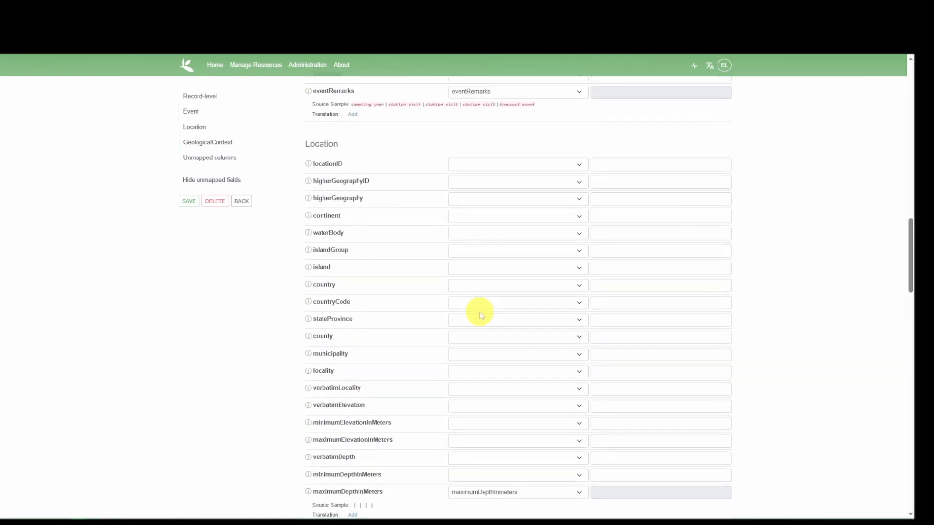
pyautogui.scroll(-1, 483, 314)
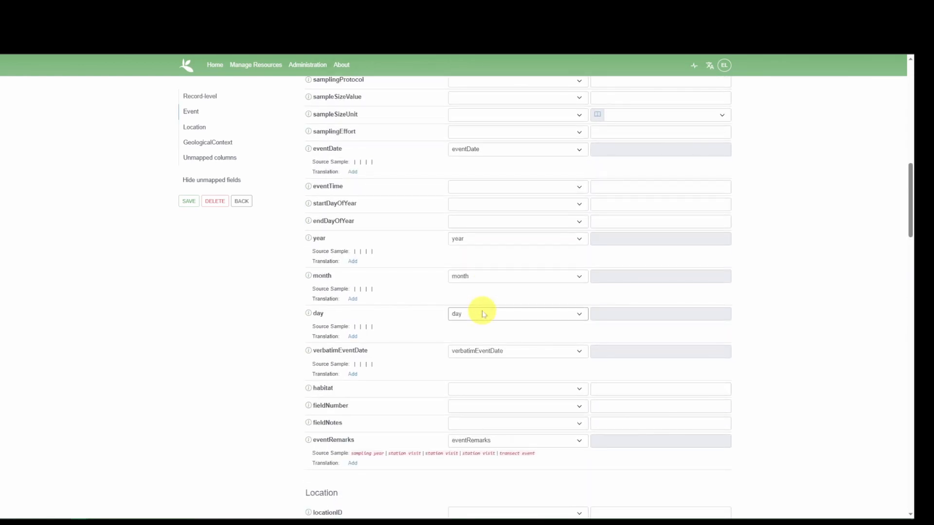
pyautogui.scroll(-4, 457, 335)
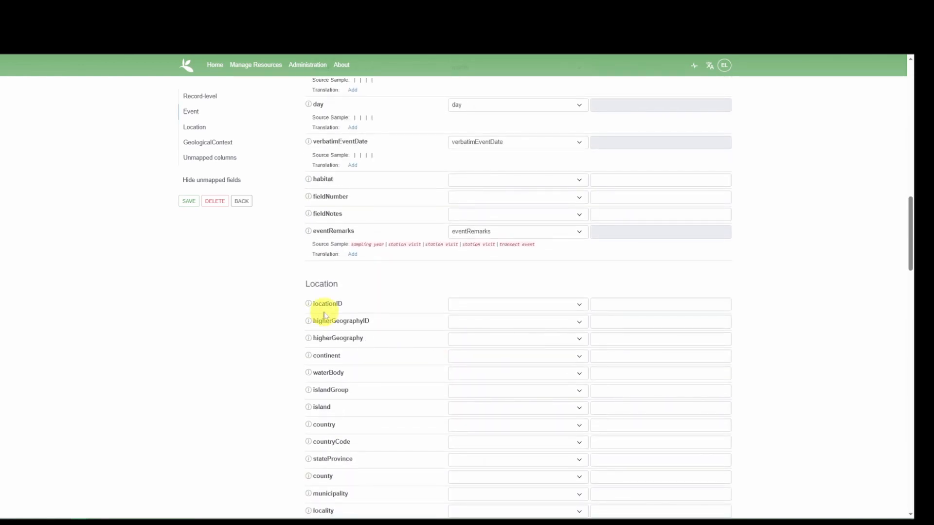
pyautogui.scroll(-3, 321, 316)
pyautogui.scroll(-2, 332, 329)
pyautogui.scroll(-3, 382, 380)
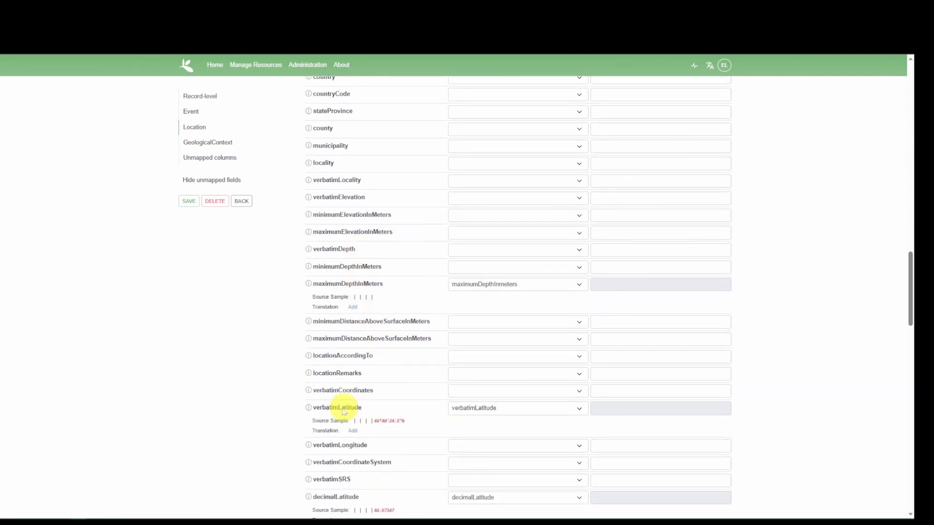
pyautogui.scroll(-2, 516, 410)
pyautogui.click(492, 376)
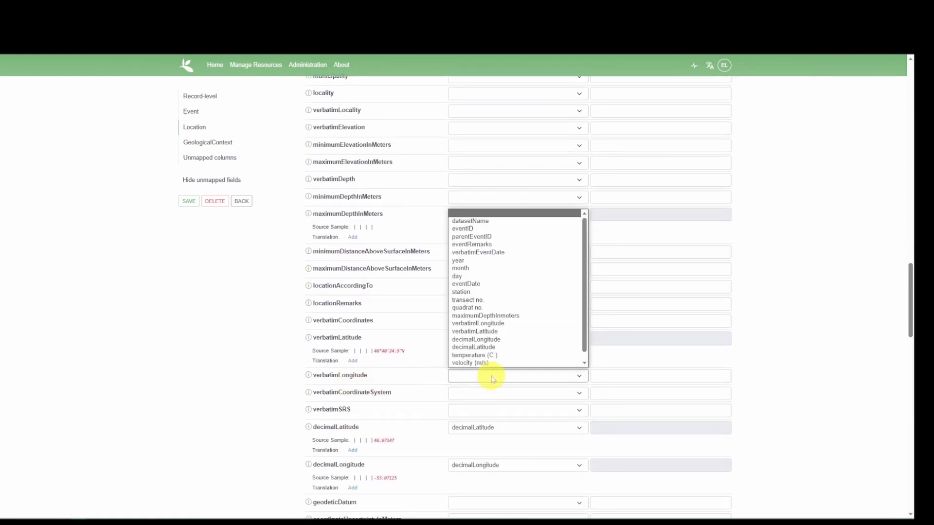
pyautogui.click(522, 324)
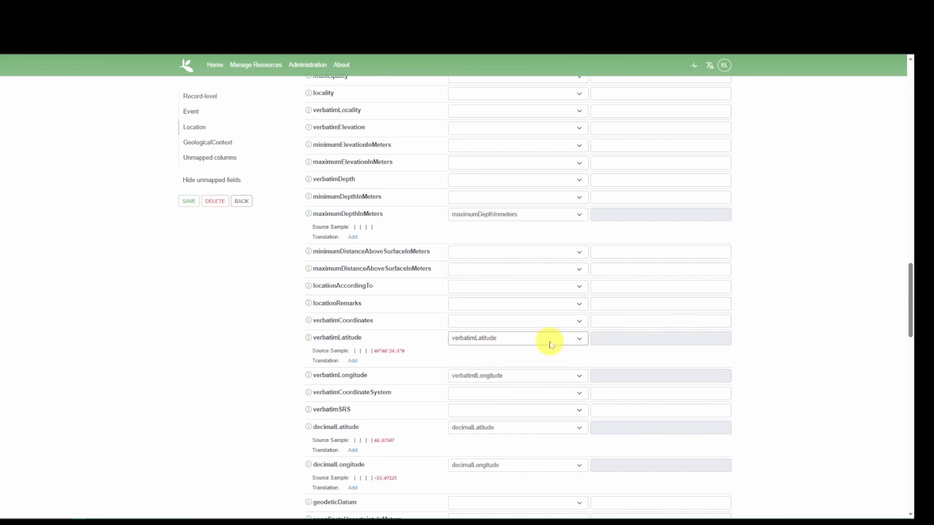
# Save the example_event mapping and return to the resource overview.
pyautogui.scroll(2, 553, 340)
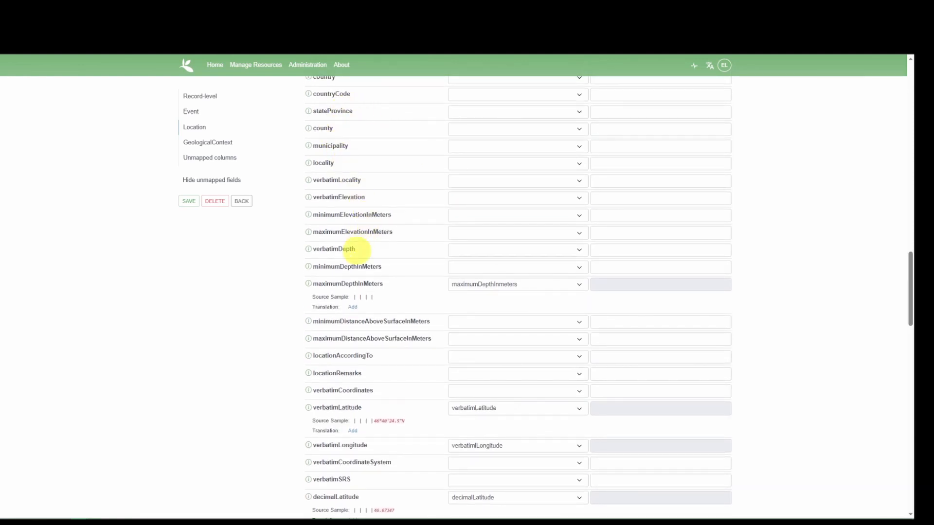
pyautogui.scroll(-4, 354, 417)
pyautogui.rightClick(356, 390)
pyautogui.click(270, 414)
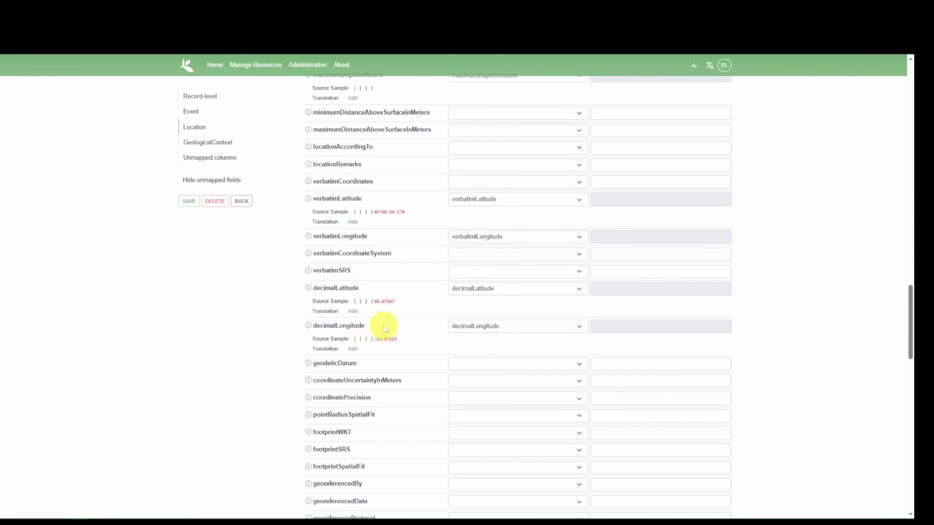
pyautogui.scroll(-15, 386, 330)
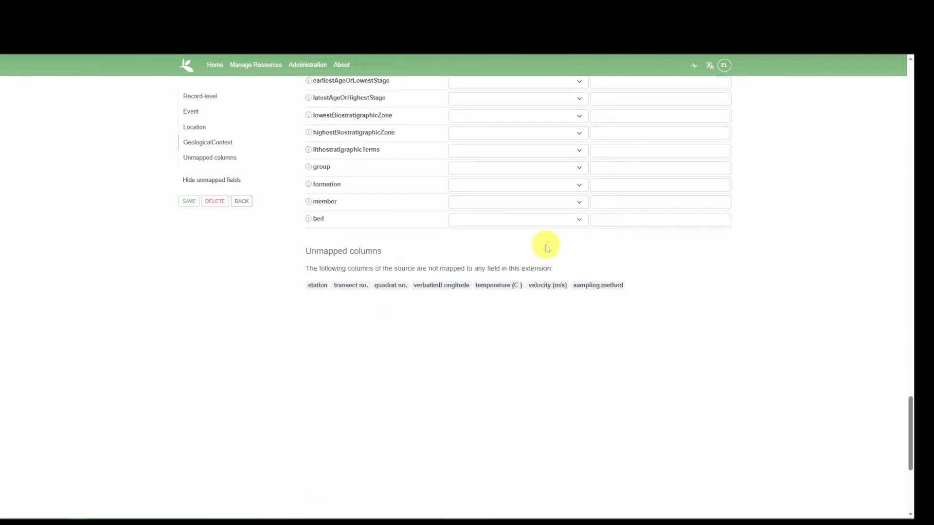
pyautogui.click(188, 202)
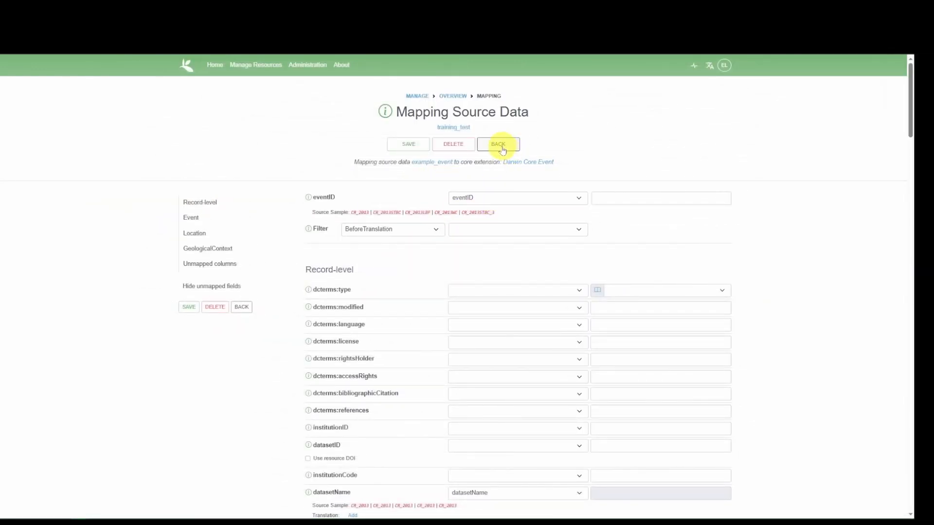
pyautogui.click(500, 145)
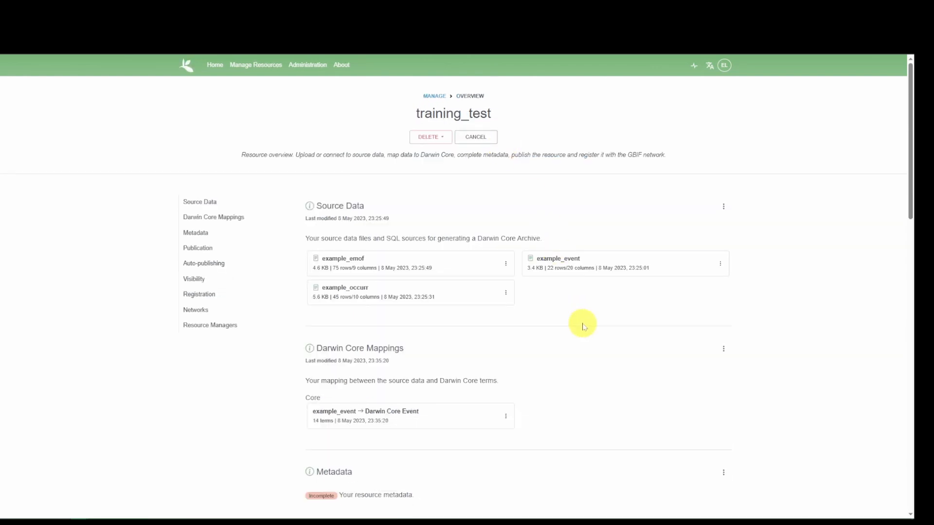
# Add a Darwin Core Occurrence extension mapping to the resource's Darwin Core Mappings.
pyautogui.scroll(-1, 583, 326)
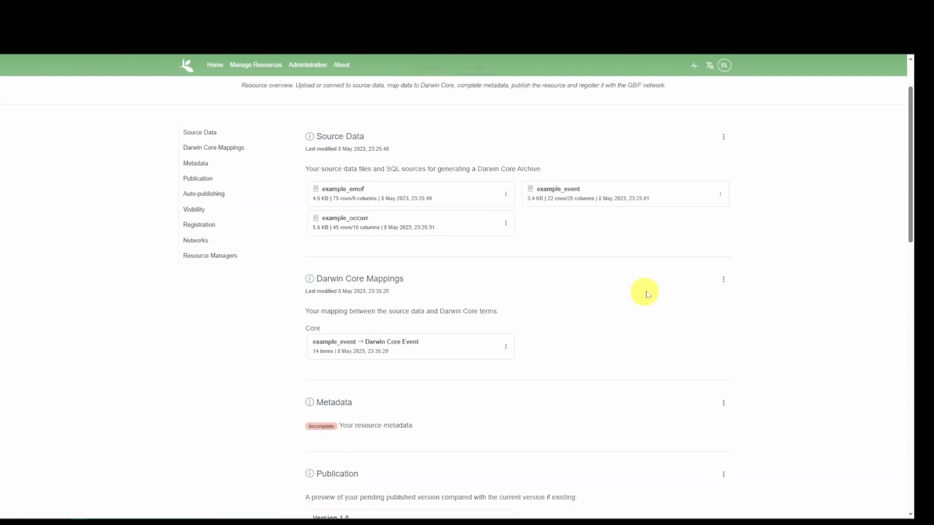
pyautogui.click(723, 281)
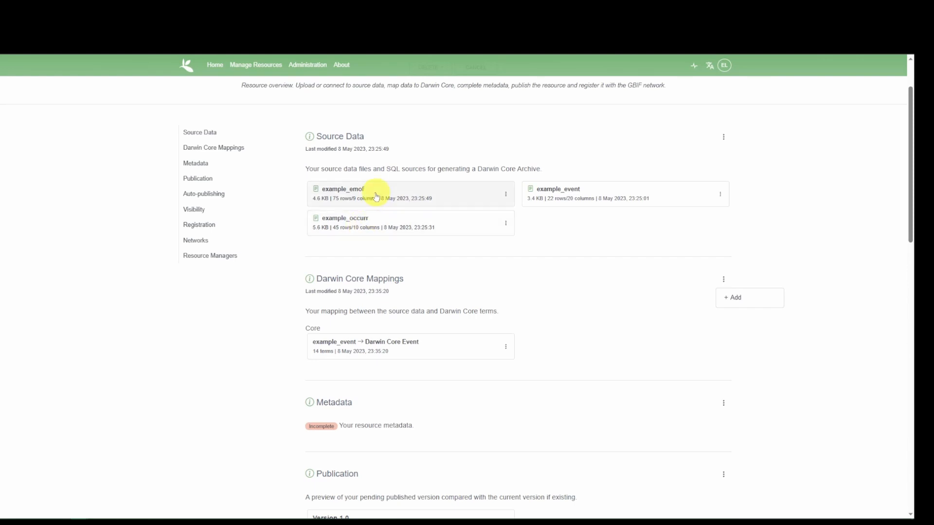
pyautogui.click(728, 300)
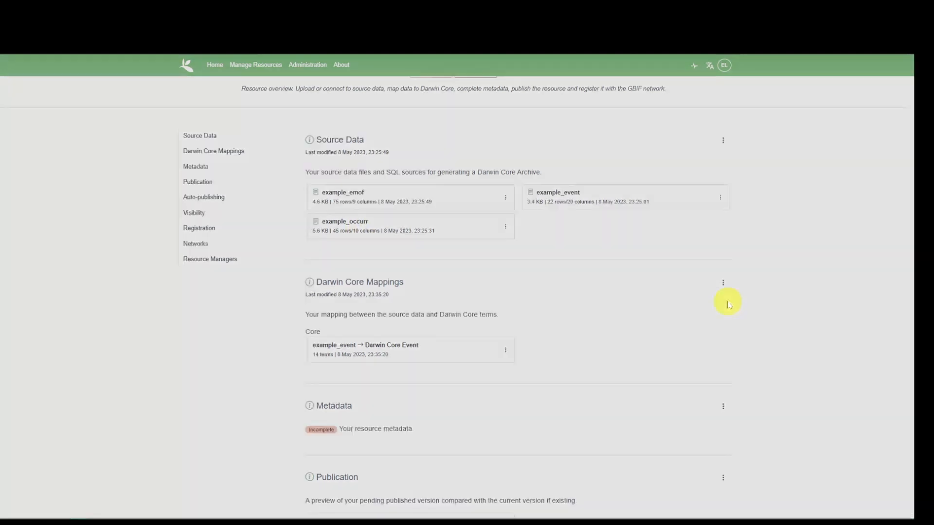
pyautogui.click(462, 294)
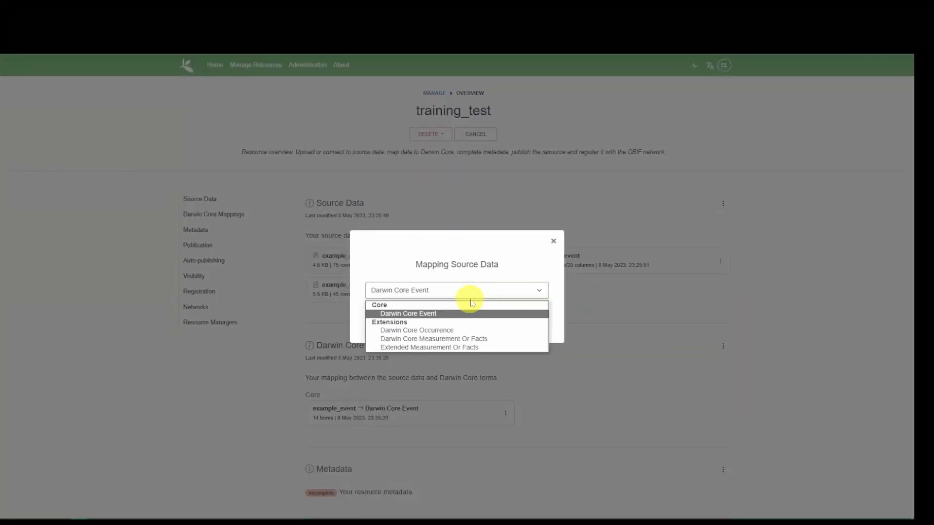
pyautogui.click(386, 331)
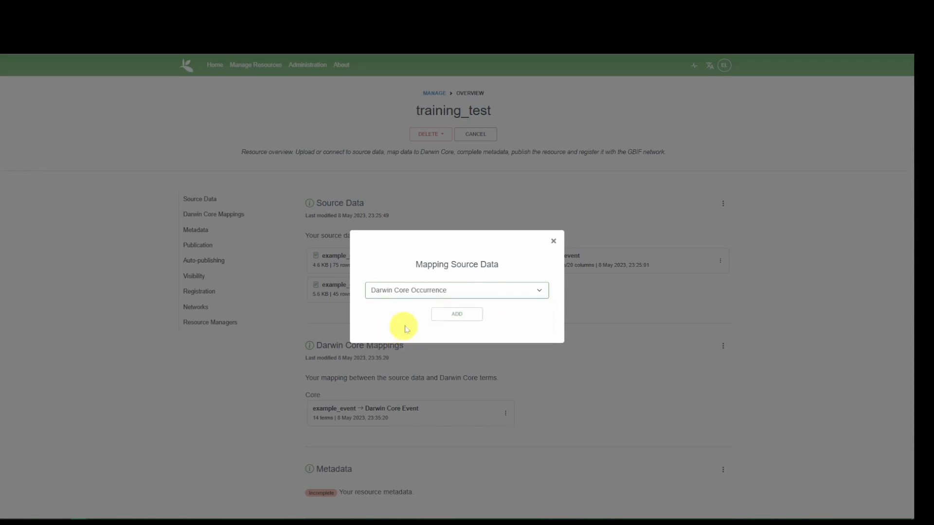
pyautogui.click(457, 315)
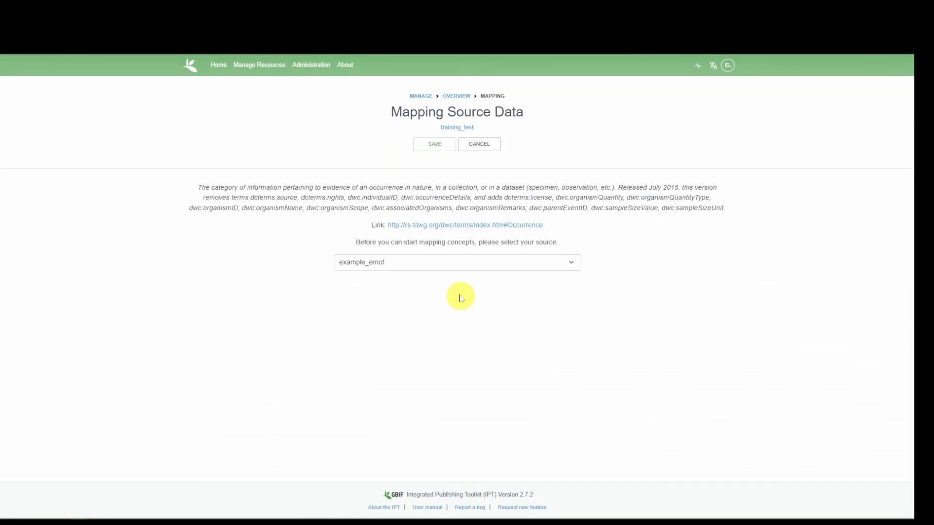
# Select example_occurr as the source of the occurrence mapping and save the selection.
pyautogui.click(405, 267)
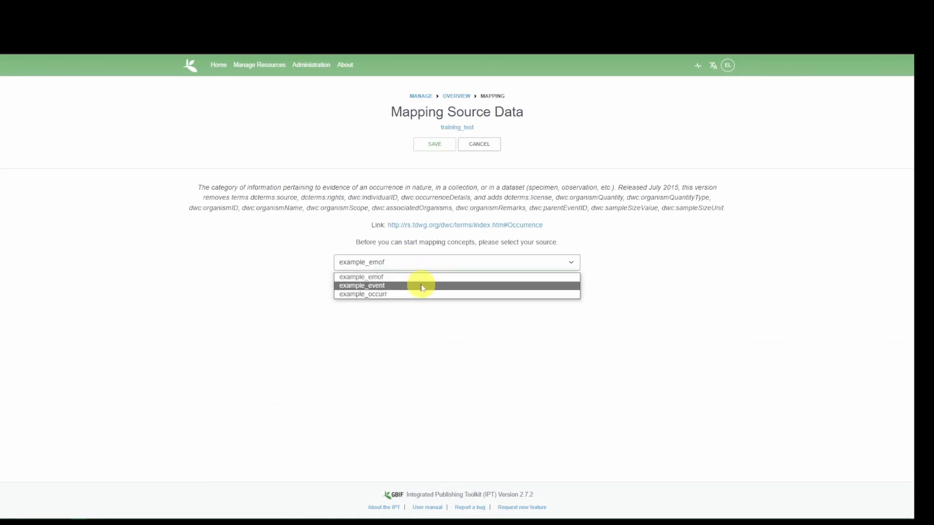
pyautogui.click(398, 295)
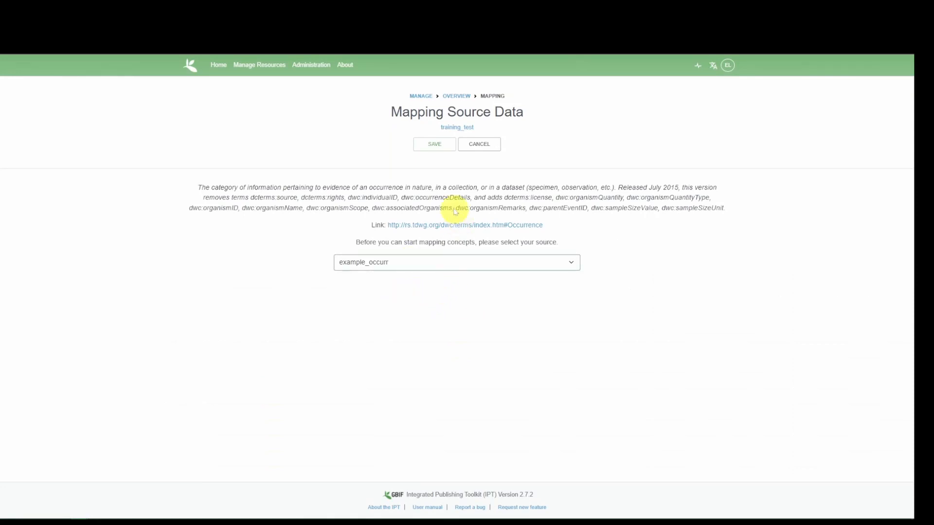
pyautogui.click(436, 152)
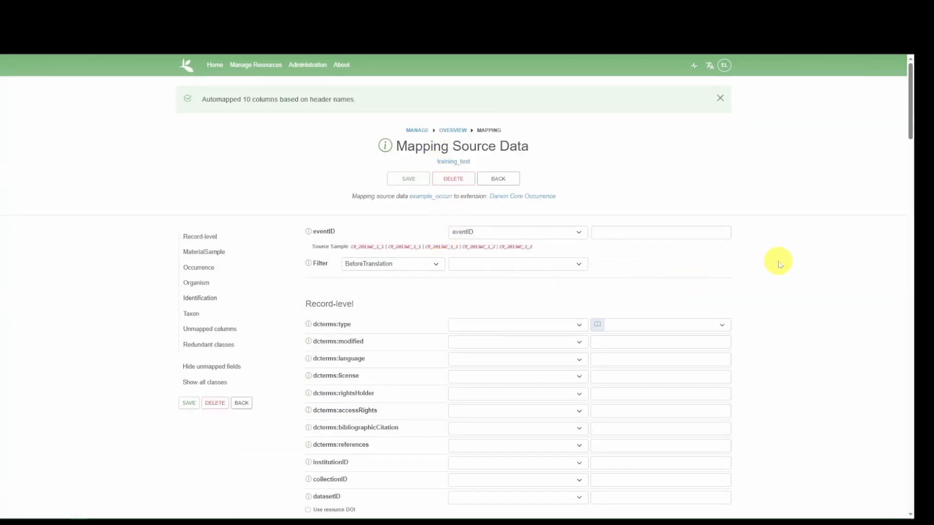
# Review the occurrence mapping's automapped fields from Record-level through the unmapped columns, and show all term classes including the redundant ones.
pyautogui.scroll(-3, 789, 257)
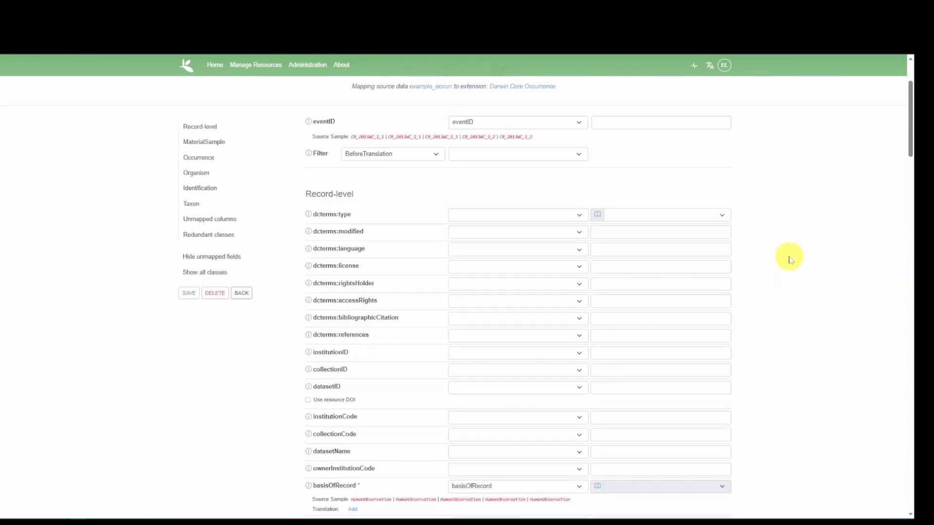
pyautogui.scroll(-7, 385, 268)
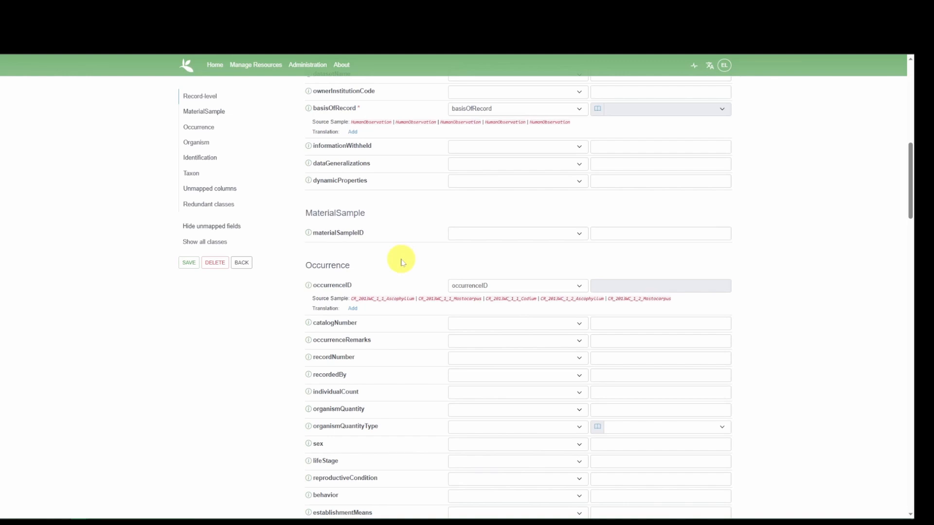
pyautogui.scroll(-15, 401, 262)
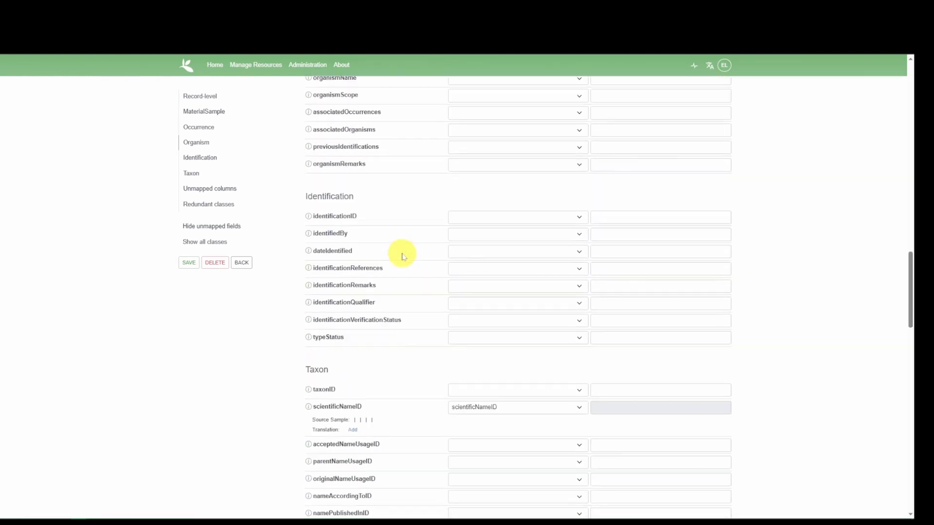
pyautogui.scroll(-10, 401, 257)
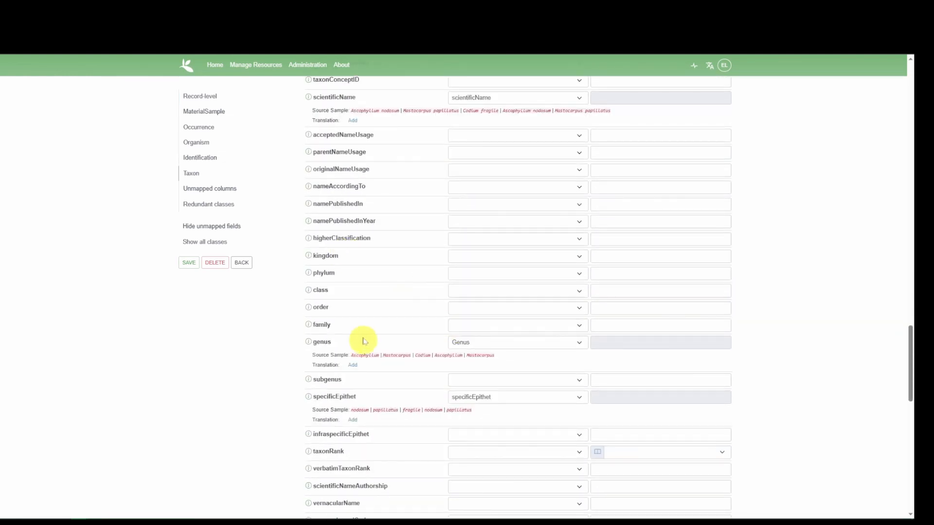
pyautogui.scroll(-9, 403, 350)
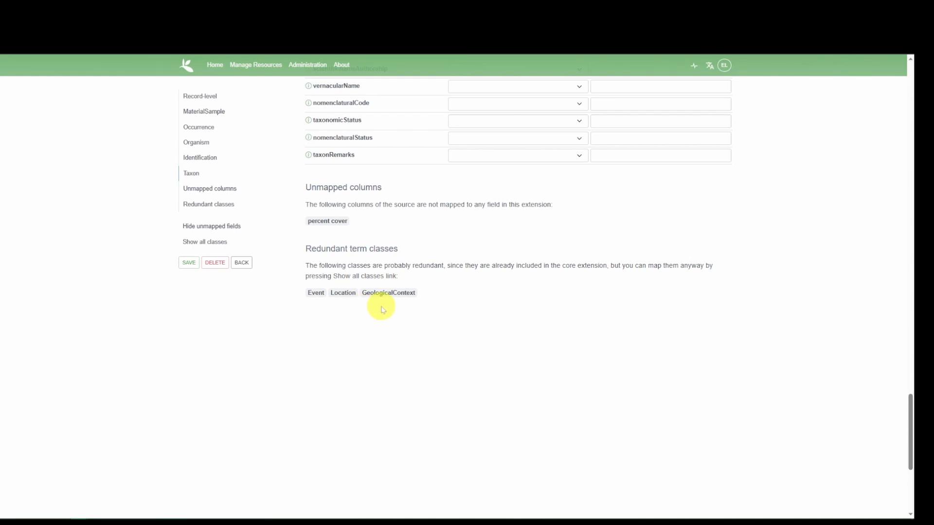
pyautogui.click(201, 242)
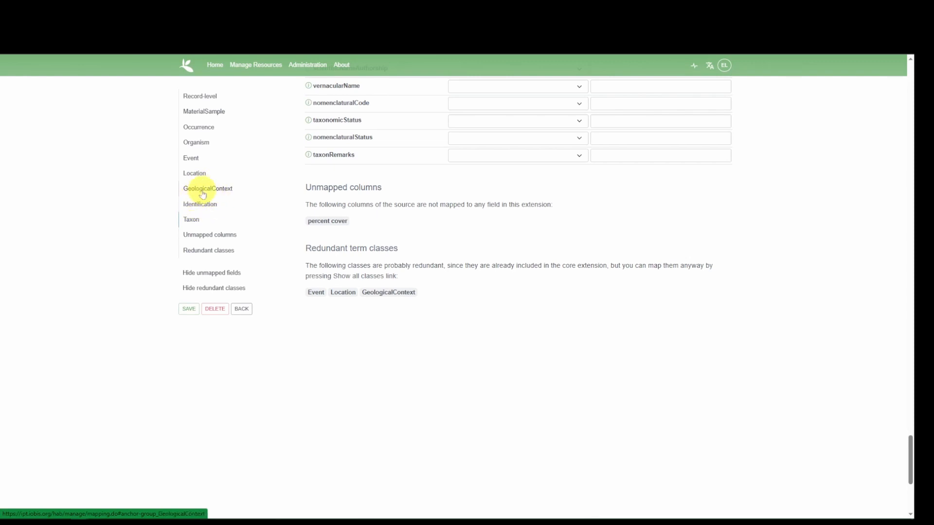
# Save the example_occurr mapping and return to the resource overview.
pyautogui.scroll(2, 565, 292)
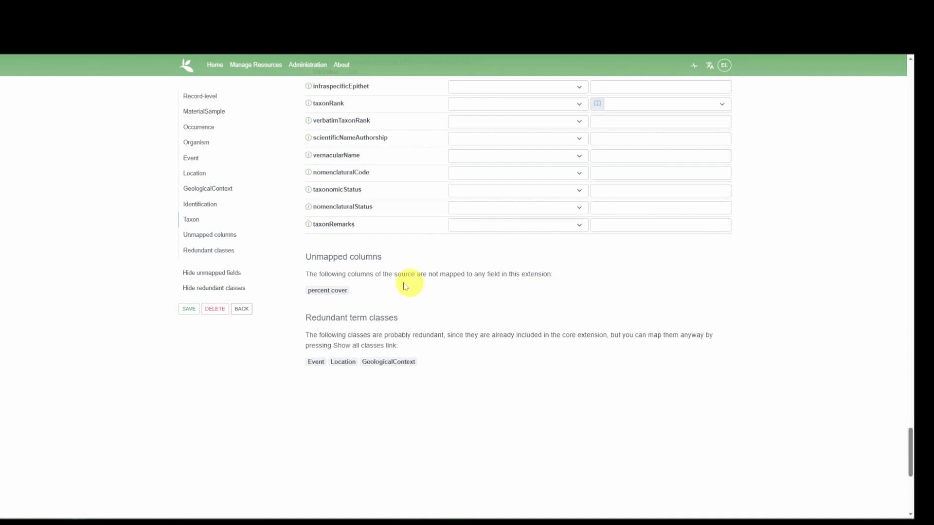
pyautogui.click(189, 309)
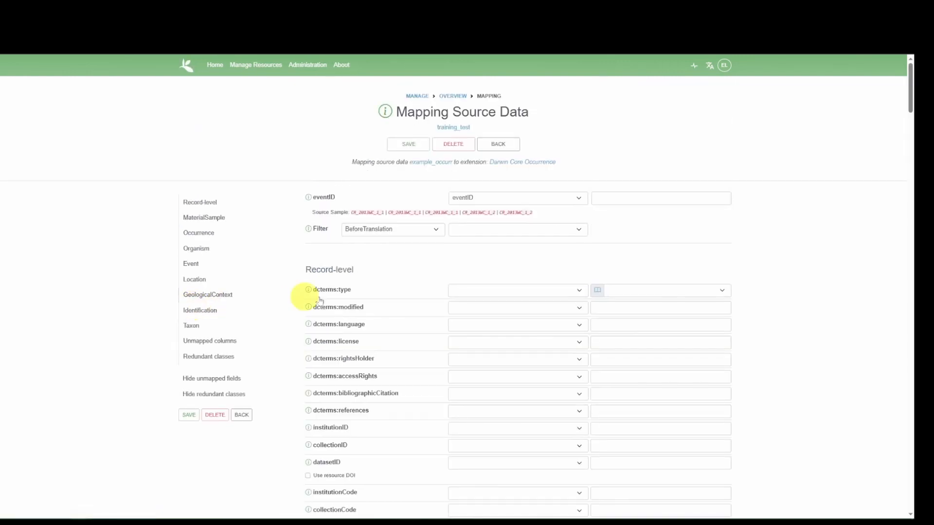
pyautogui.click(508, 146)
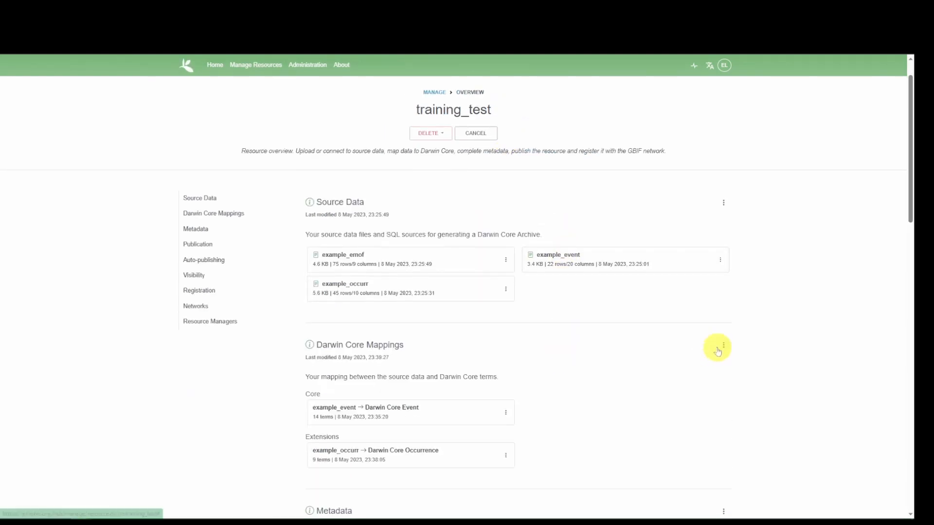
# Add an Extended Measurement Or Facts mapping to the resource with example_emof as its source, and save the selection.
pyautogui.click(724, 346)
pyautogui.click(737, 364)
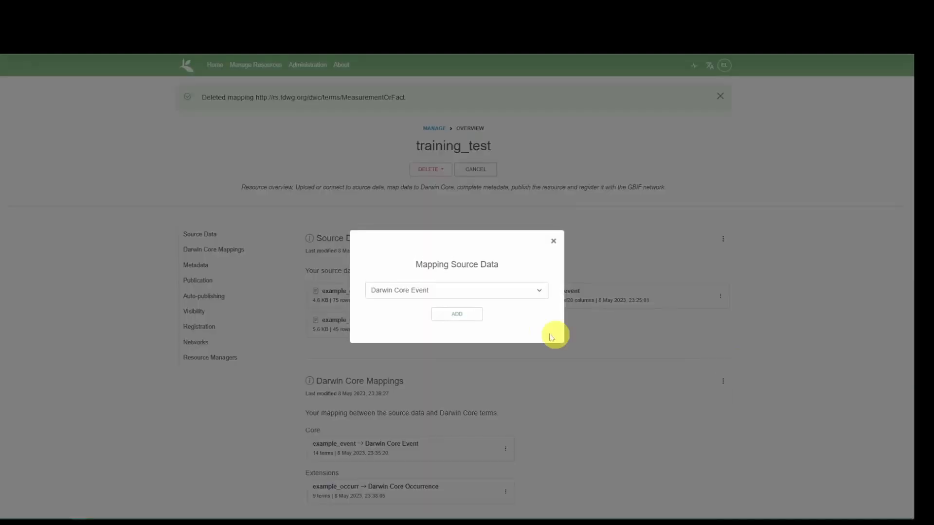
pyautogui.click(467, 292)
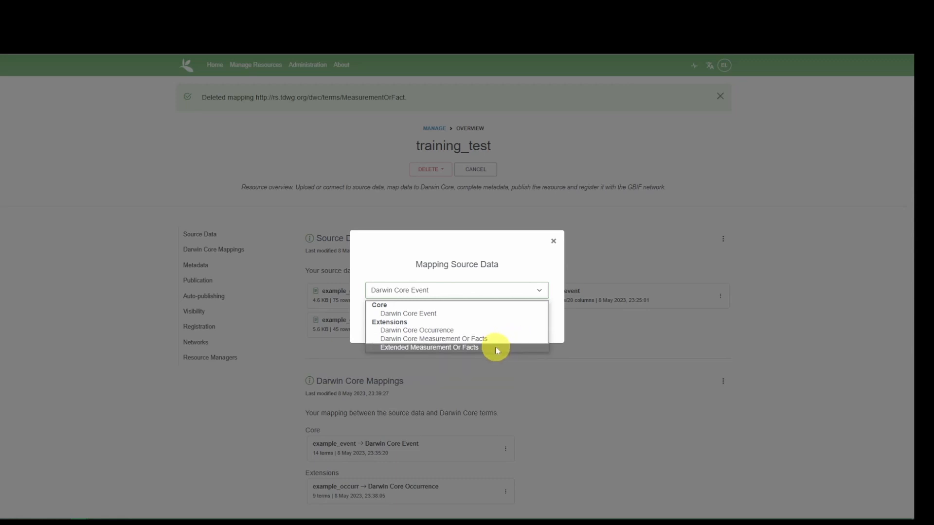
pyautogui.click(393, 348)
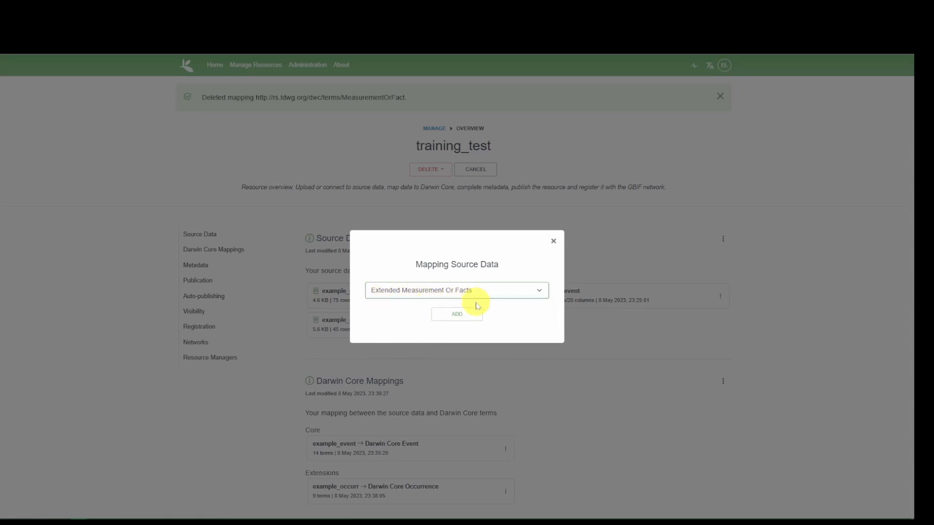
pyautogui.click(457, 316)
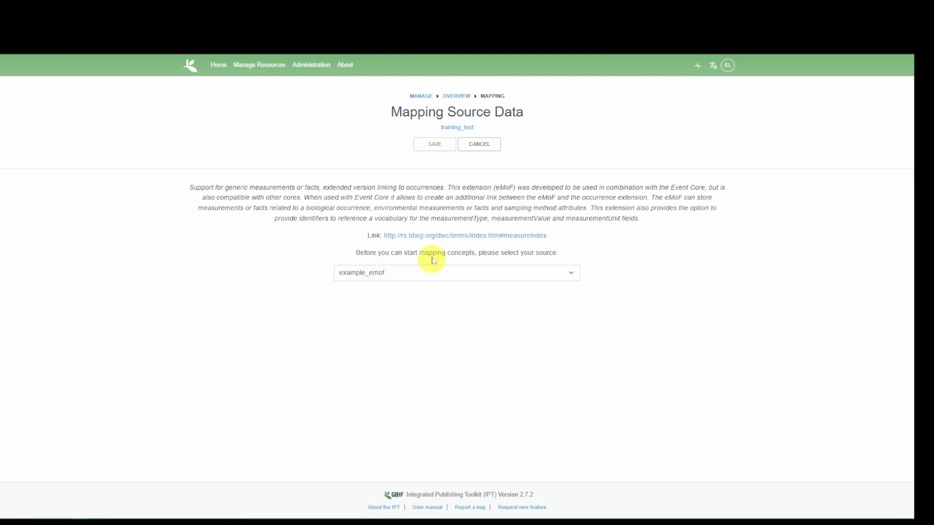
pyautogui.click(434, 147)
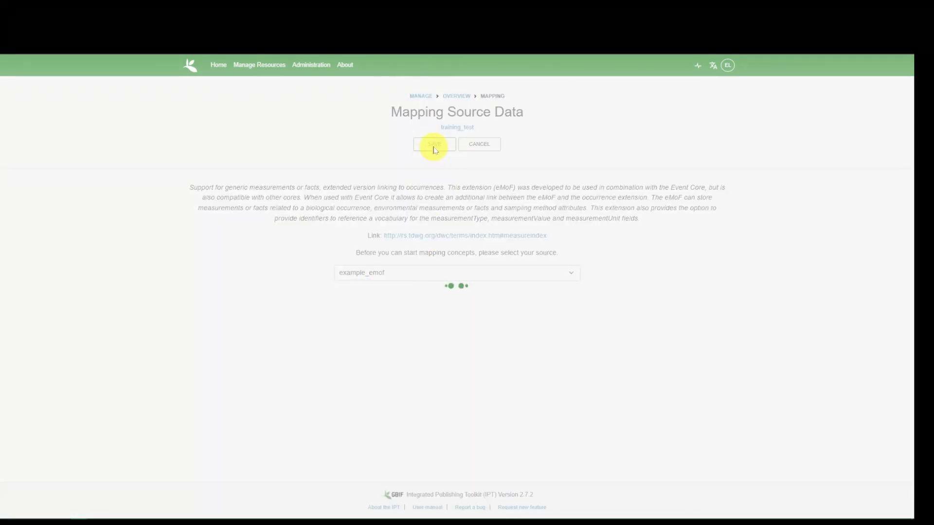
# Check the automapped measurement fields, then save the example_emof mapping and return to the resource overview.
pyautogui.scroll(-3, 793, 290)
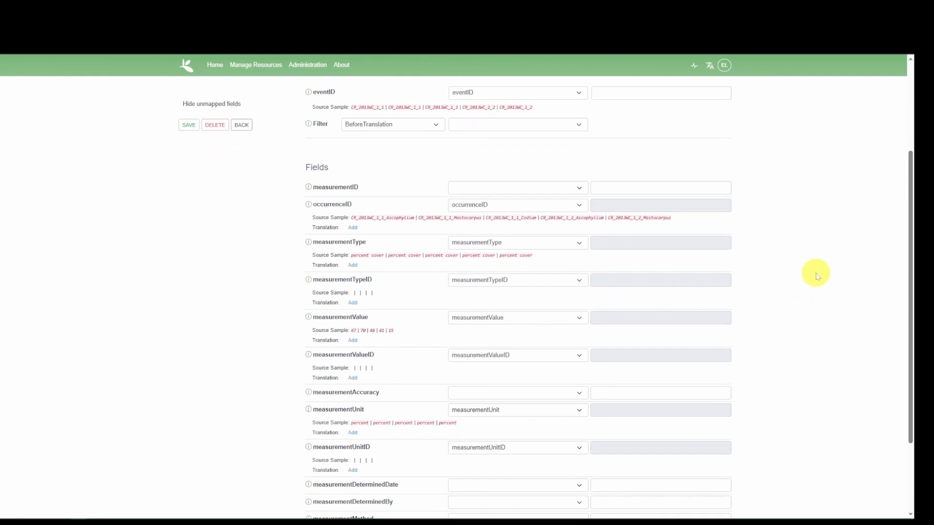
pyautogui.scroll(-2, 816, 275)
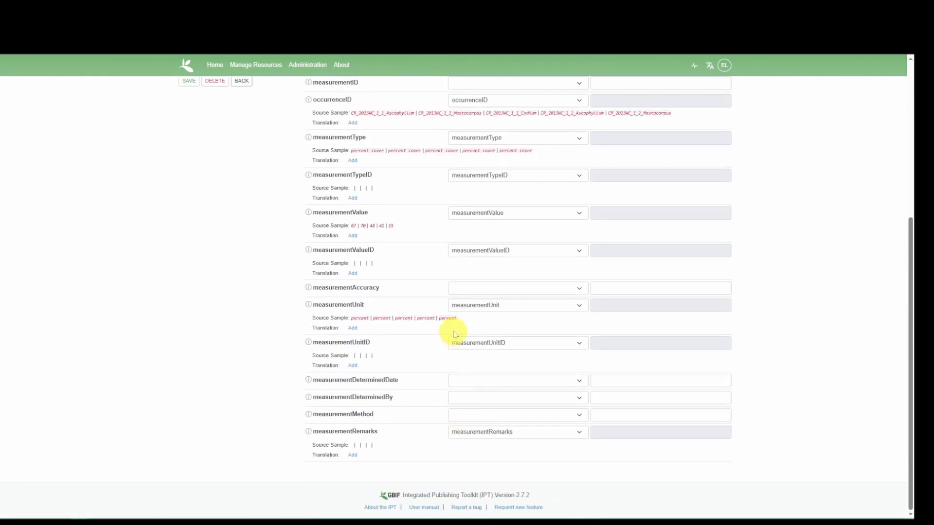
pyautogui.scroll(3, 528, 292)
pyautogui.scroll(2, 476, 305)
pyautogui.scroll(1, 475, 305)
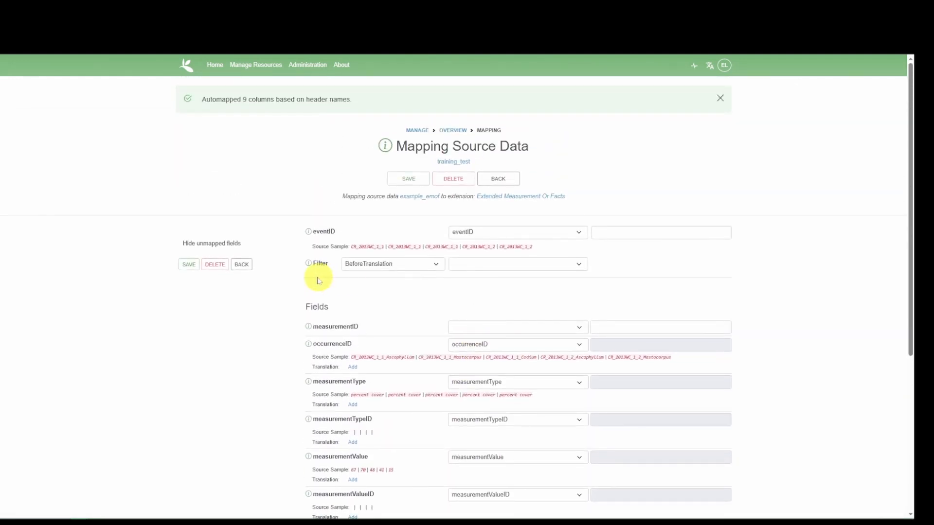
pyautogui.click(185, 266)
pyautogui.click(503, 148)
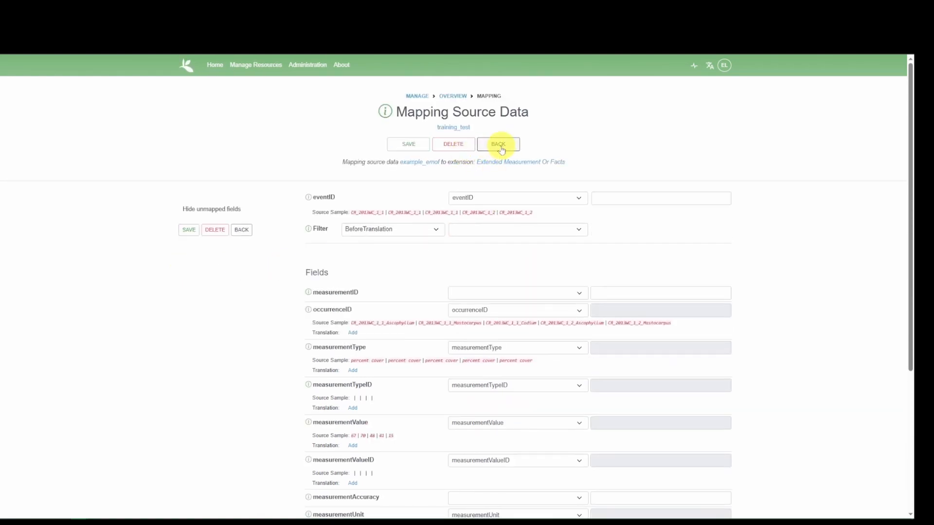
pyautogui.scroll(-5, 340, 249)
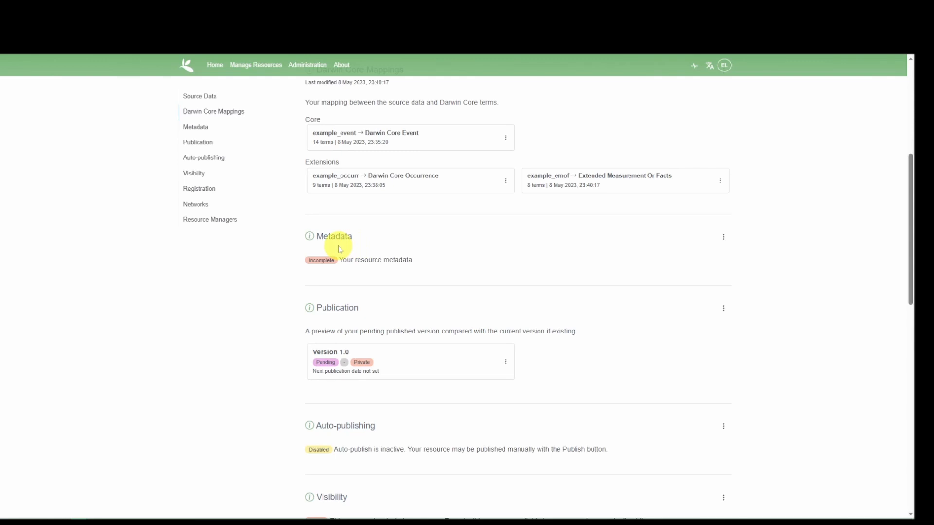